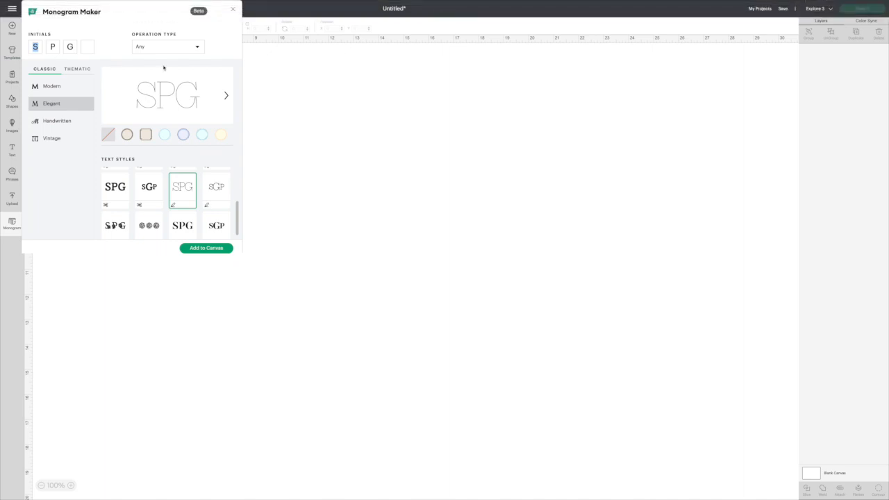
Step: Close the Monogram Maker and switch to Safari to review the Cricut Access Free, Standard and Premium subscription plans
click(233, 10)
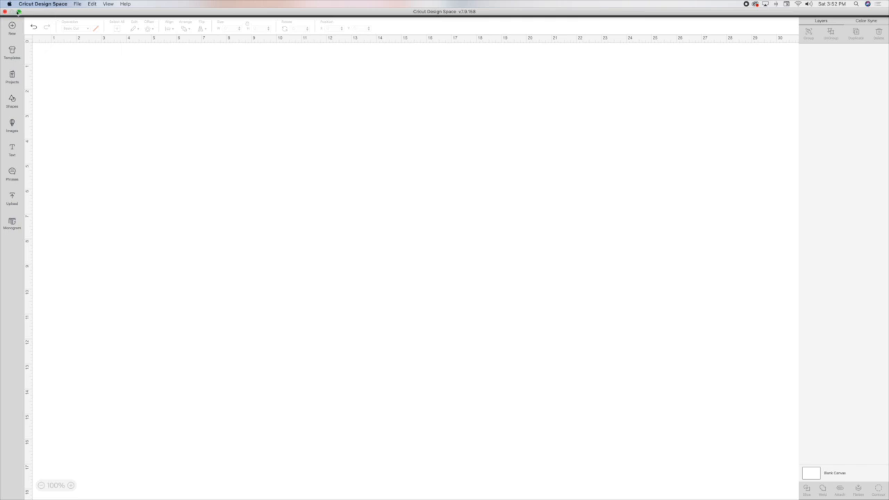
click(20, 12)
click(231, 32)
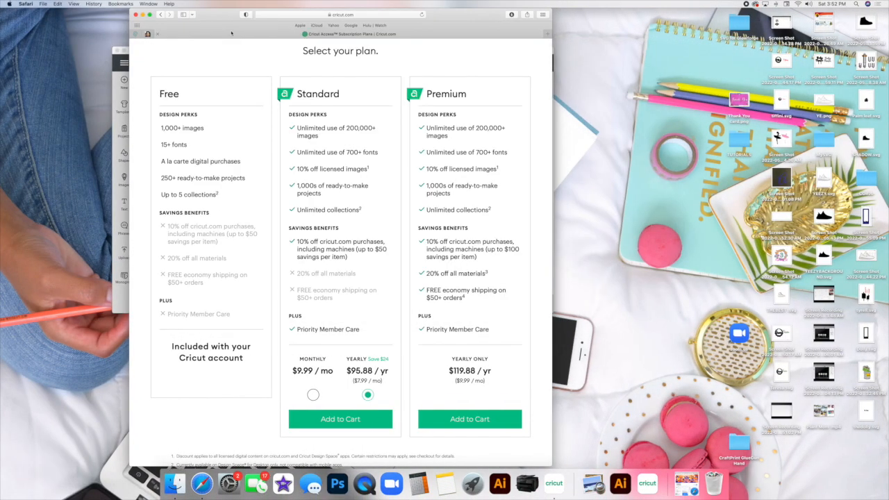
click(149, 14)
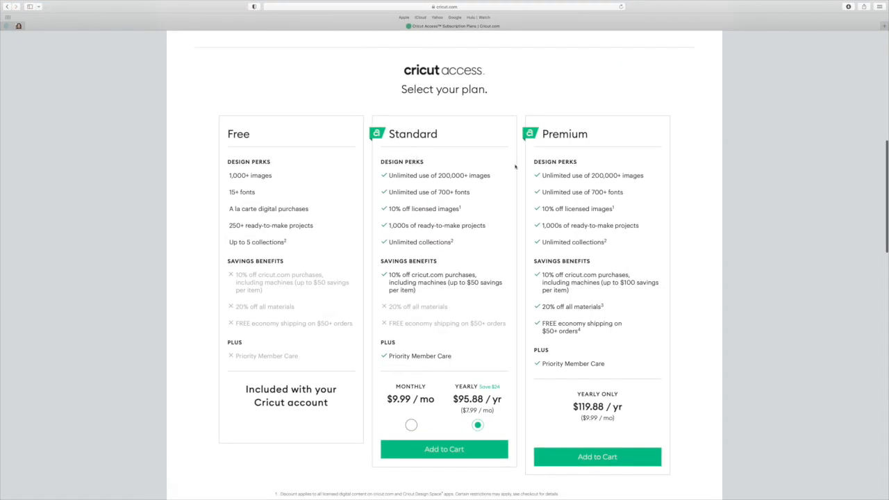
scroll(698, 143, down, 2)
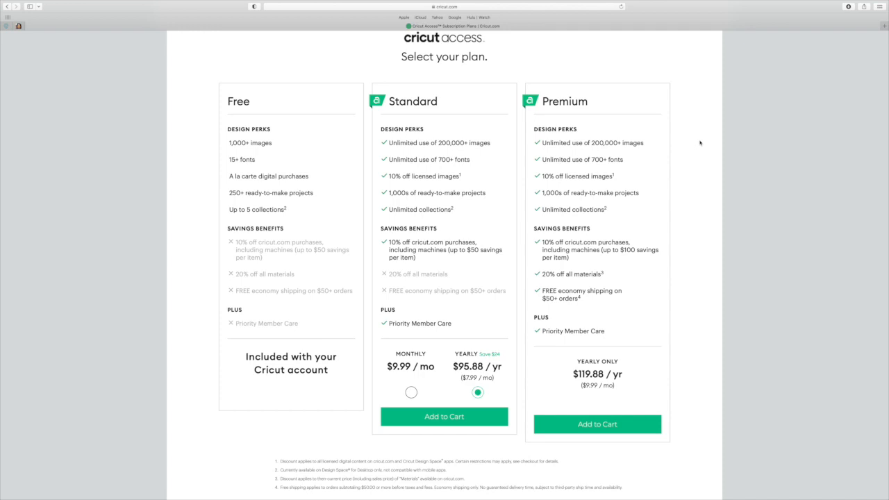
Step: Switch back to Cricut Design Space in full screen and open the Monogram Maker
mouse_move(80, 1)
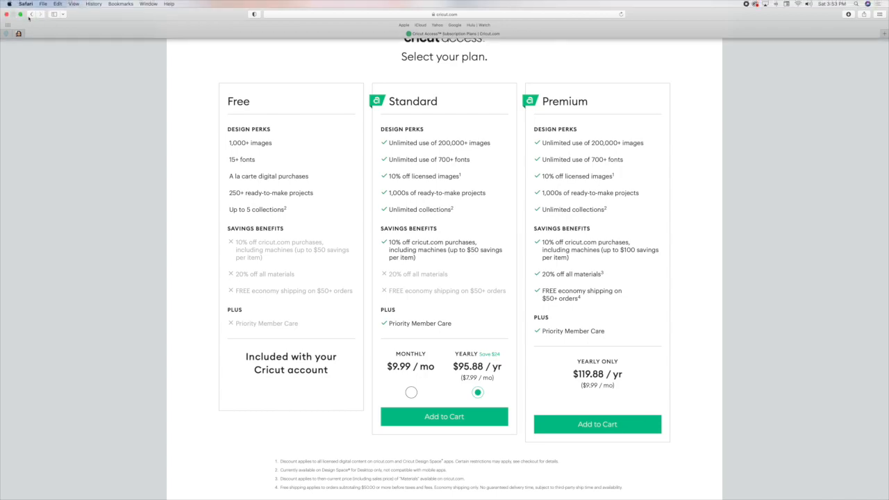
click(20, 15)
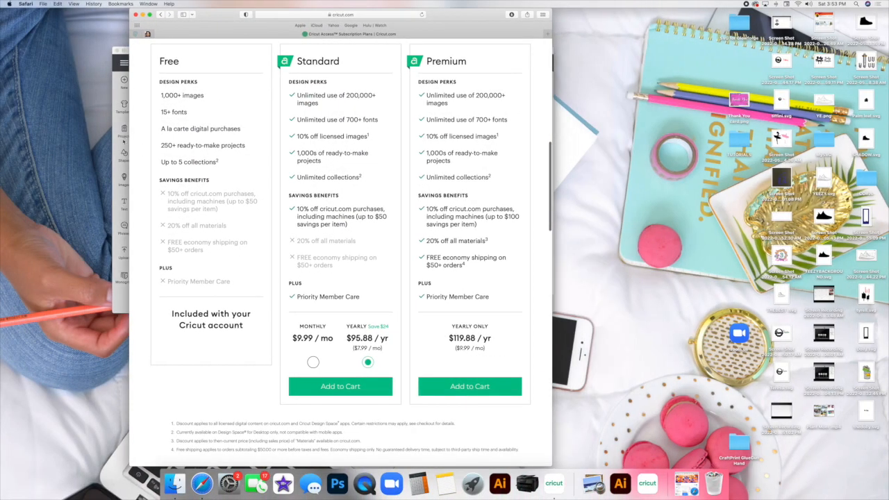
click(123, 139)
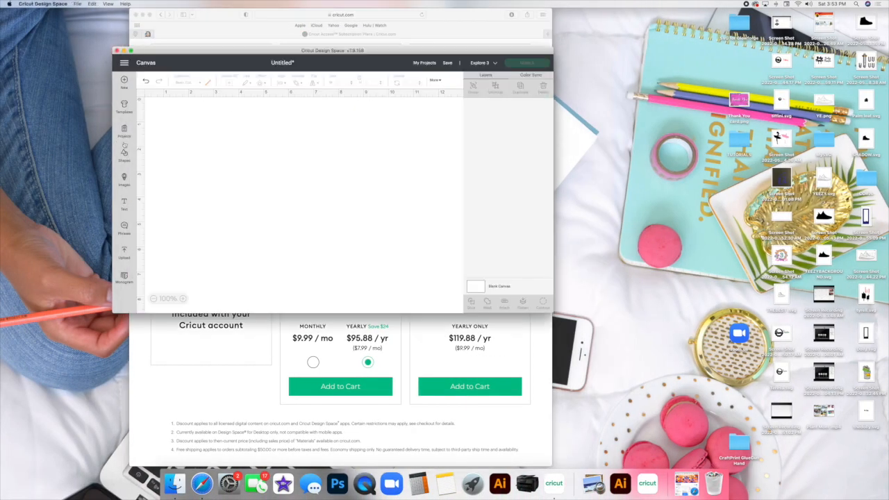
click(131, 51)
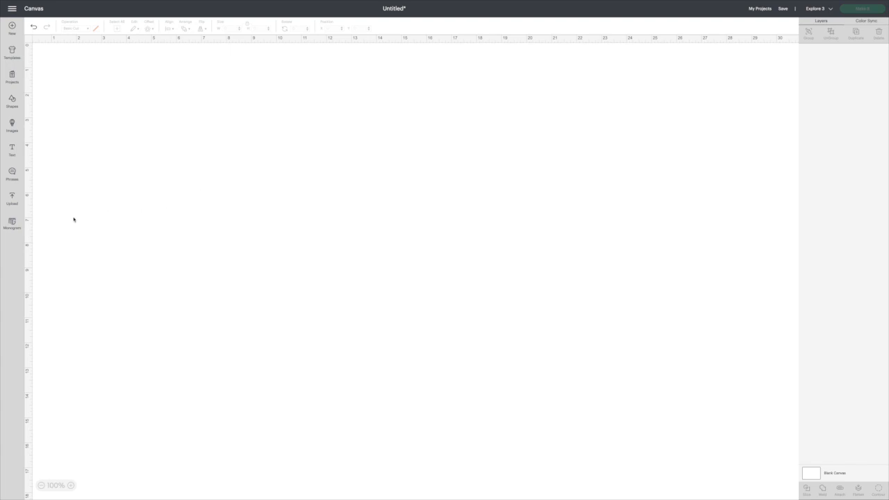
click(12, 225)
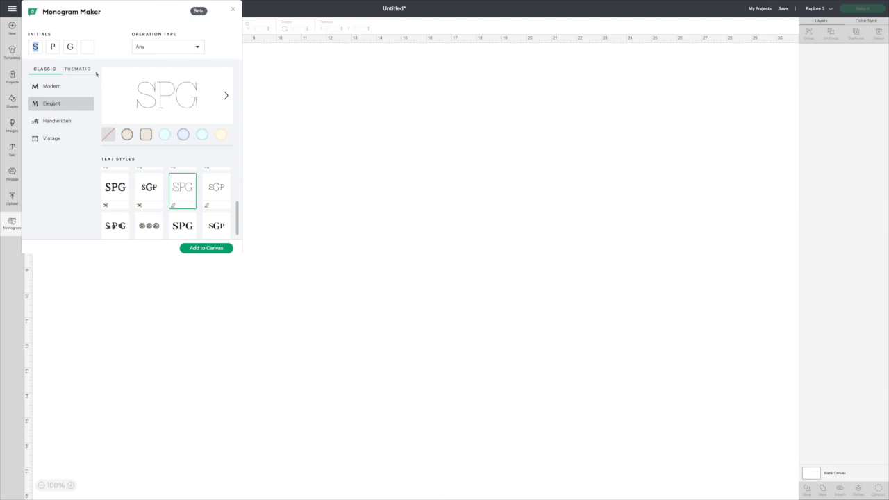
Step: Look through the Classic monogram categories Modern, Elegant, Handwritten and Vintage
click(55, 90)
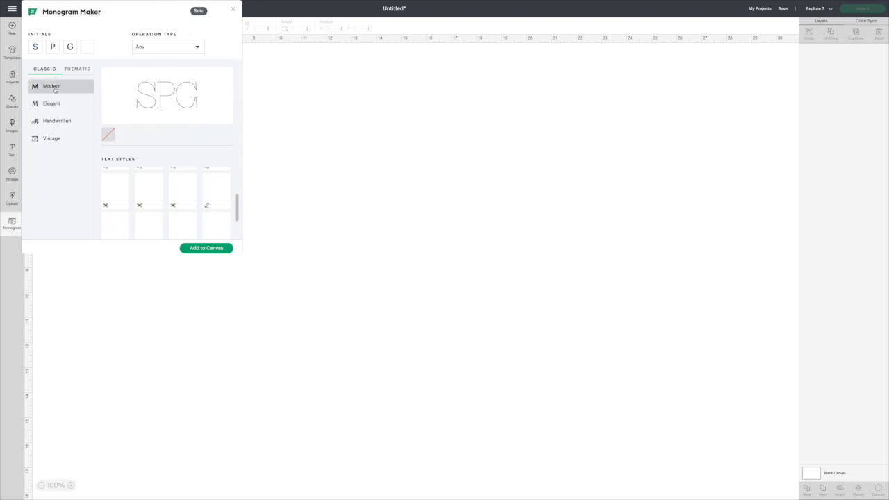
click(50, 104)
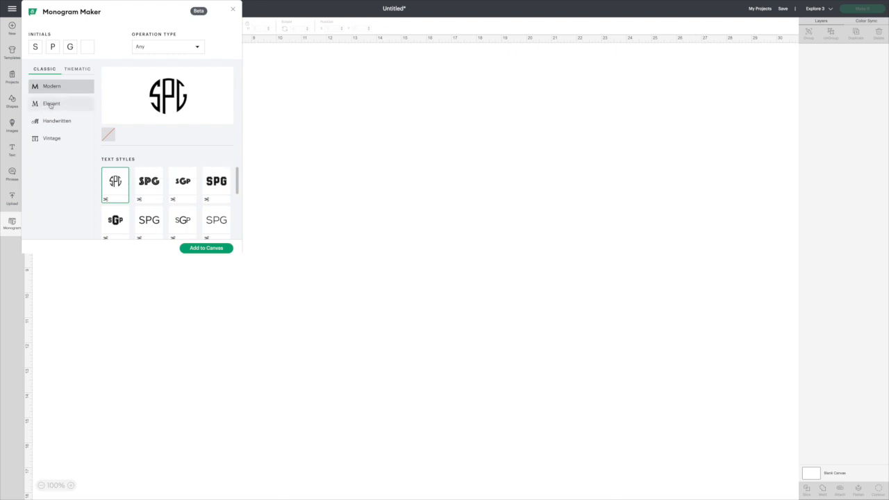
click(57, 121)
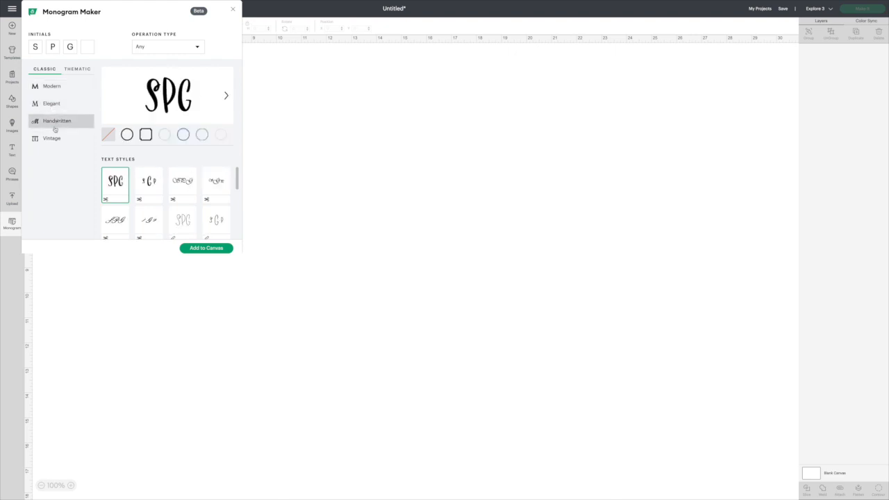
click(52, 138)
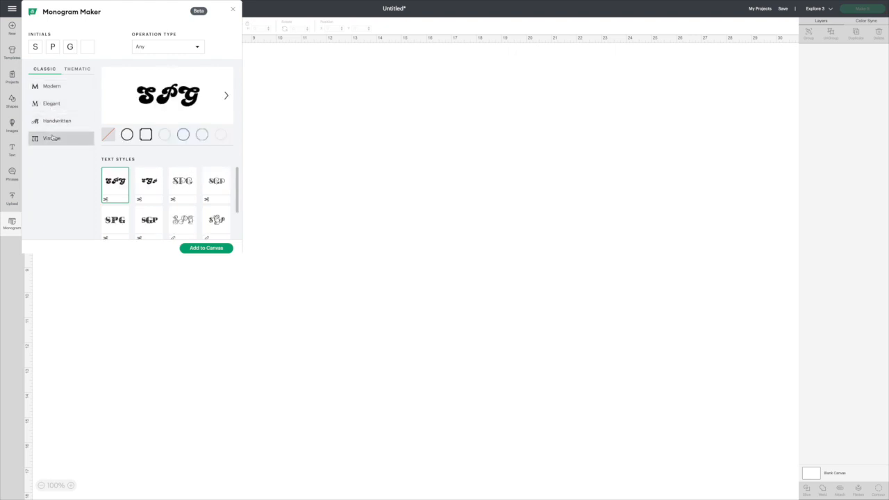
Step: Browse the Modern text styles, comparing the circular monogram with the bold inline lettering, and select the inline style
click(61, 87)
scroll(176, 186, down, 6)
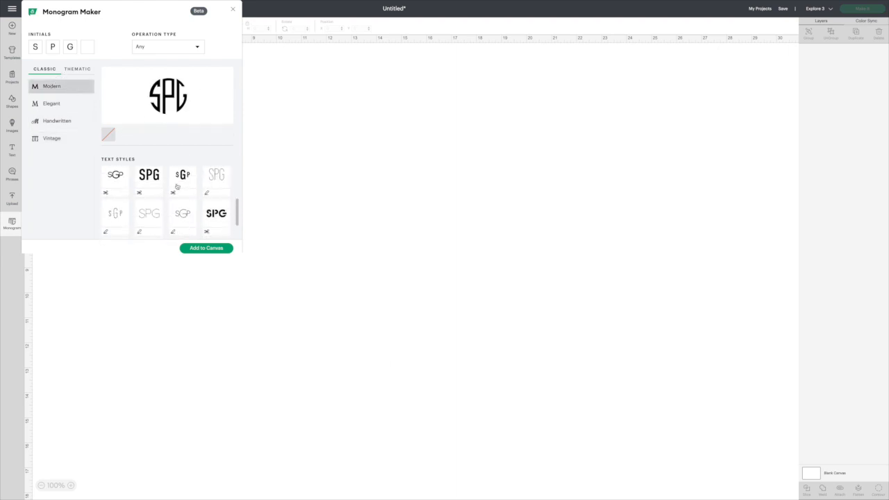
scroll(182, 187, up, 6)
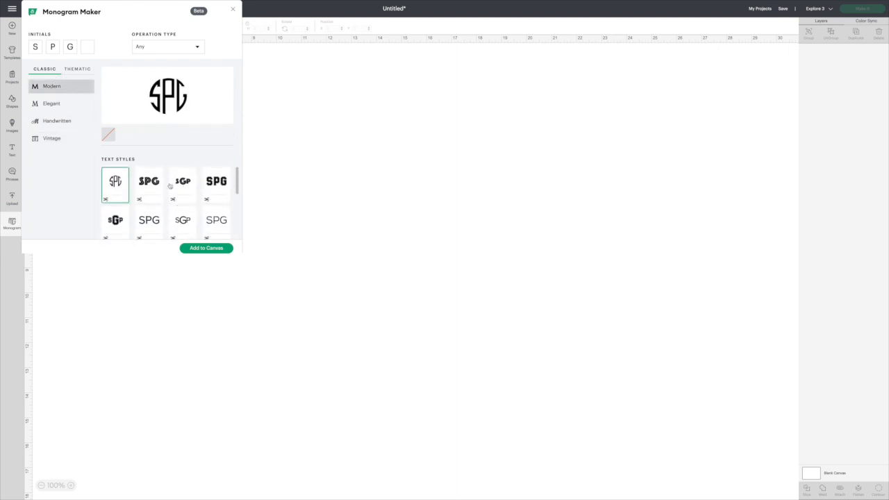
click(156, 184)
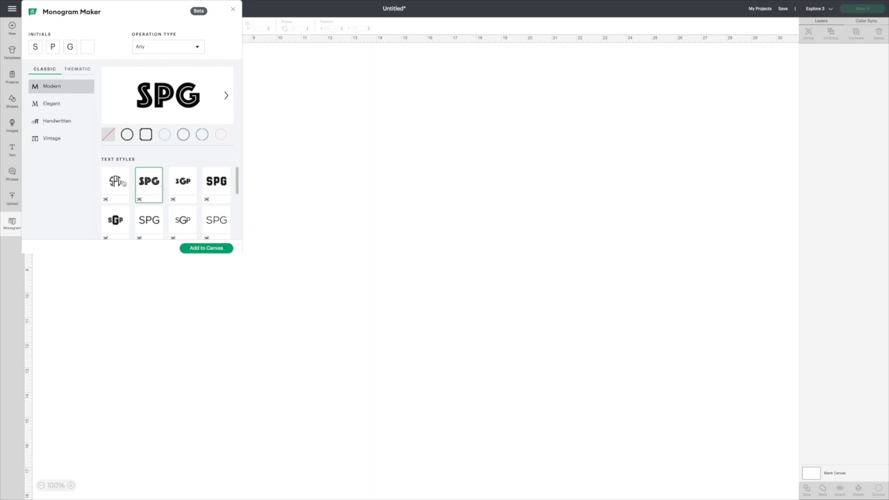
click(125, 184)
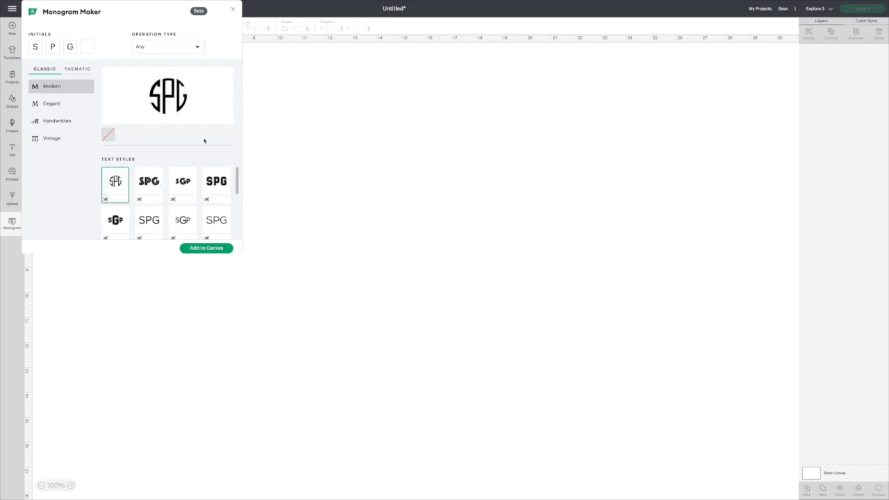
click(157, 186)
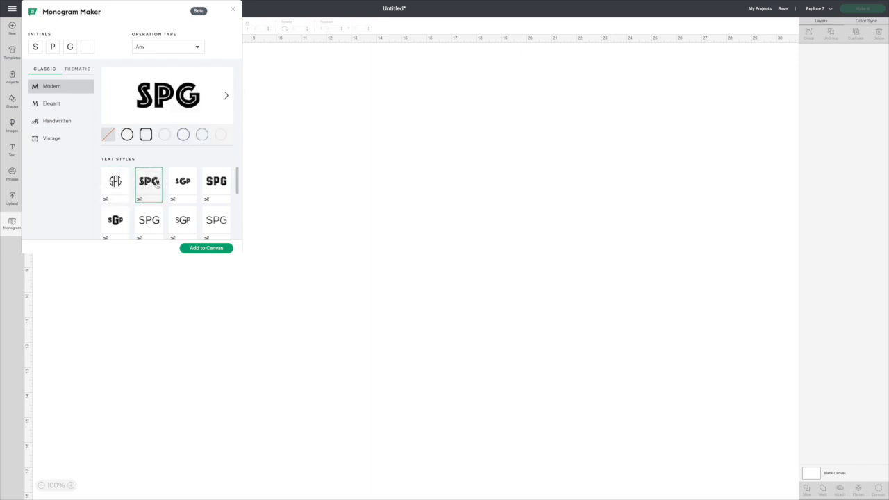
Step: Preview the inline SPG monogram in different frames, including circles, the diamond and the green scalloped badge
click(127, 134)
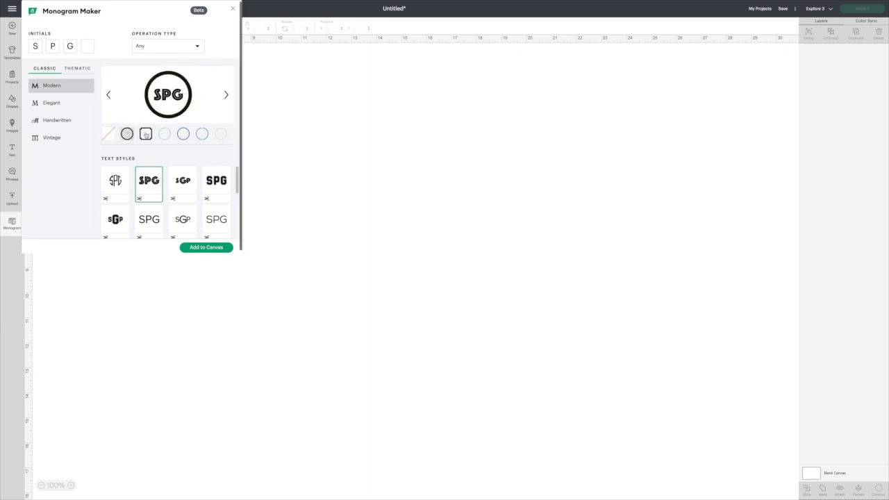
click(145, 133)
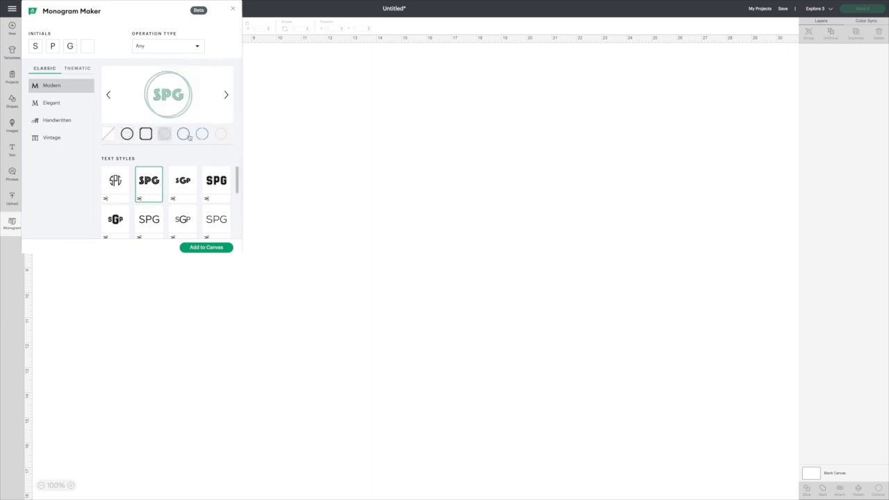
click(183, 133)
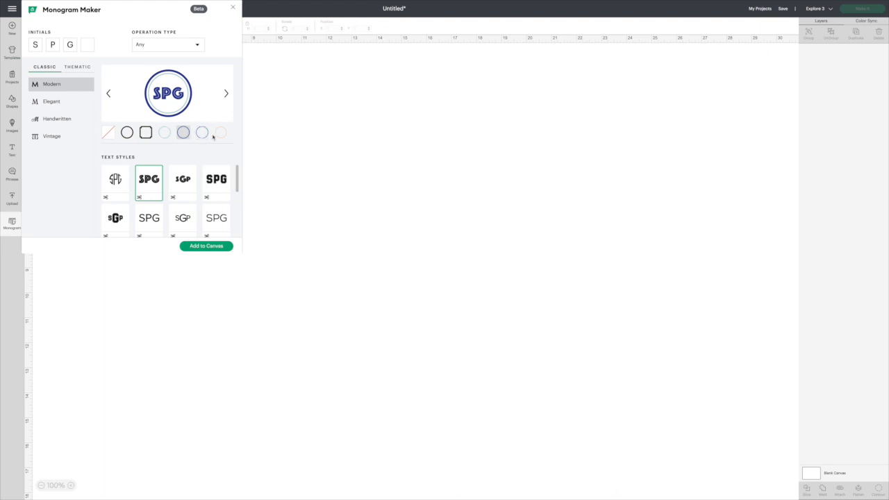
click(203, 134)
click(213, 135)
click(211, 135)
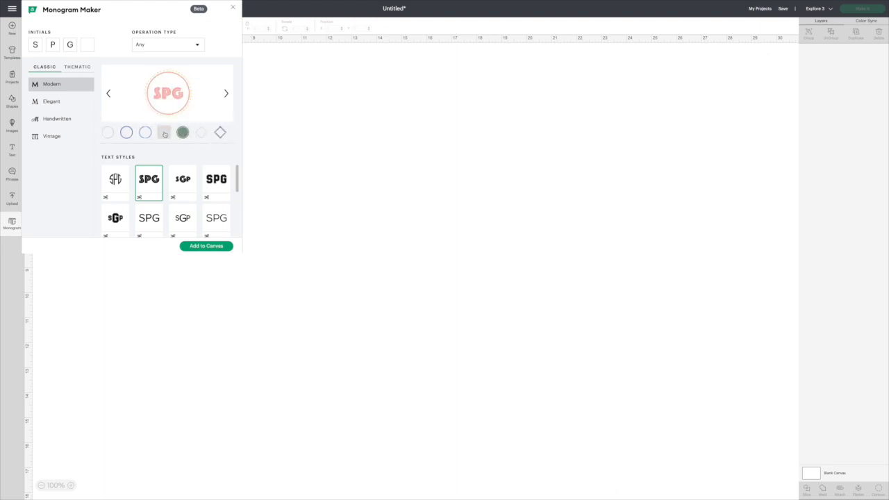
click(208, 136)
click(208, 135)
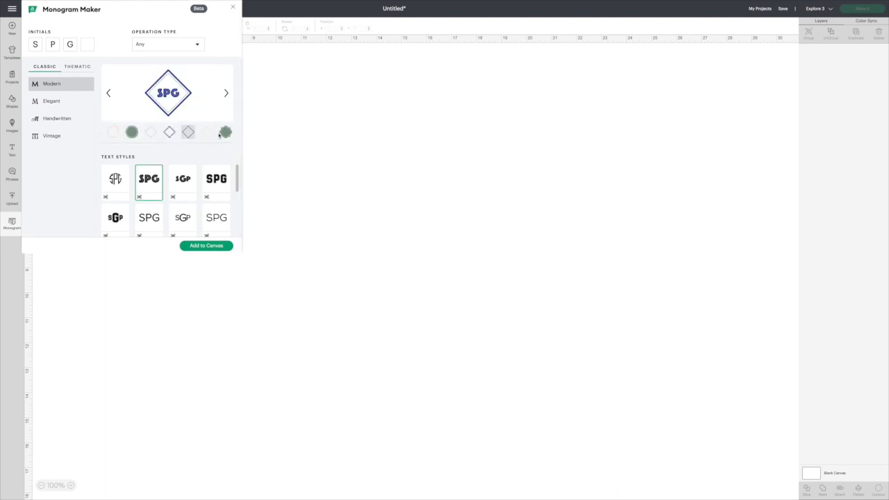
click(209, 135)
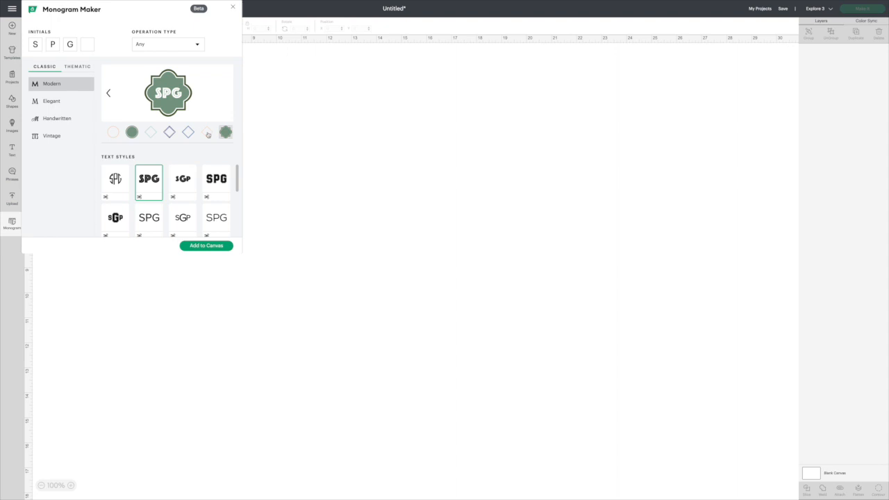
Step: Switch to the Elegant category and preview the bold serif SPG style in the diamond and blue double-circle frames
click(183, 192)
click(63, 103)
click(188, 132)
click(169, 132)
click(182, 180)
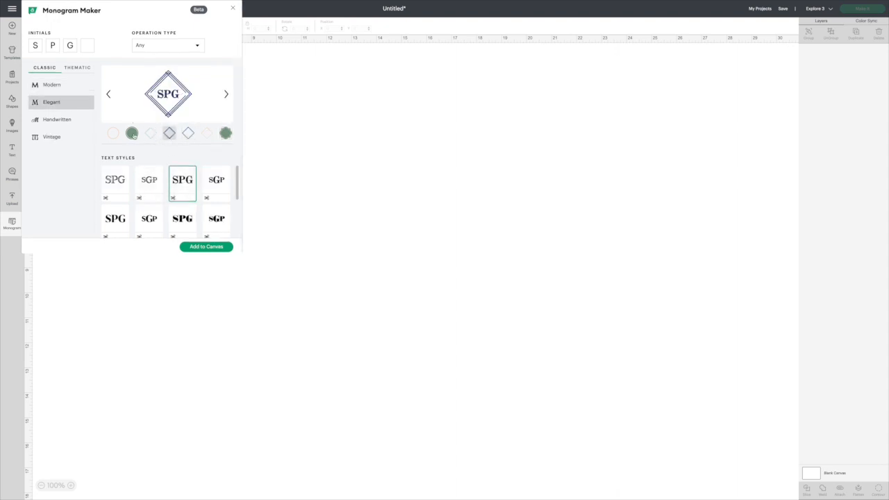
click(115, 133)
click(142, 136)
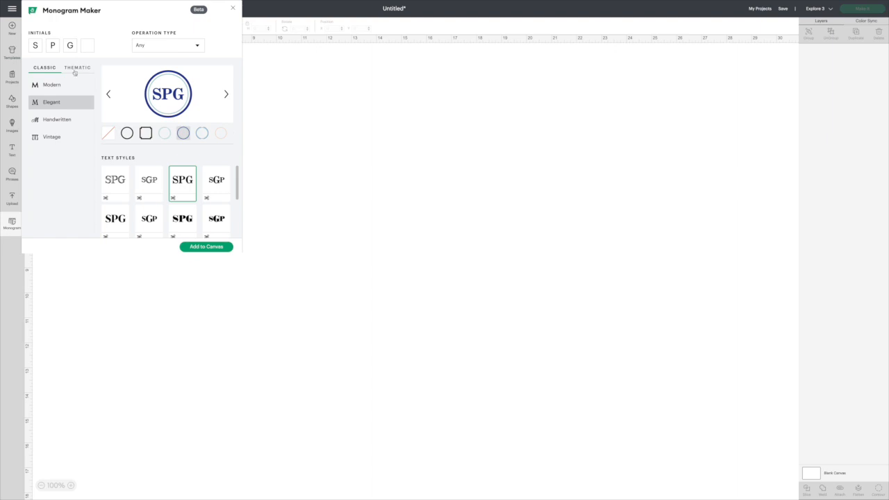
Step: Look through the Thematic monogram categories Botanical, Decorative, Occasions, Interests and Sports
click(79, 70)
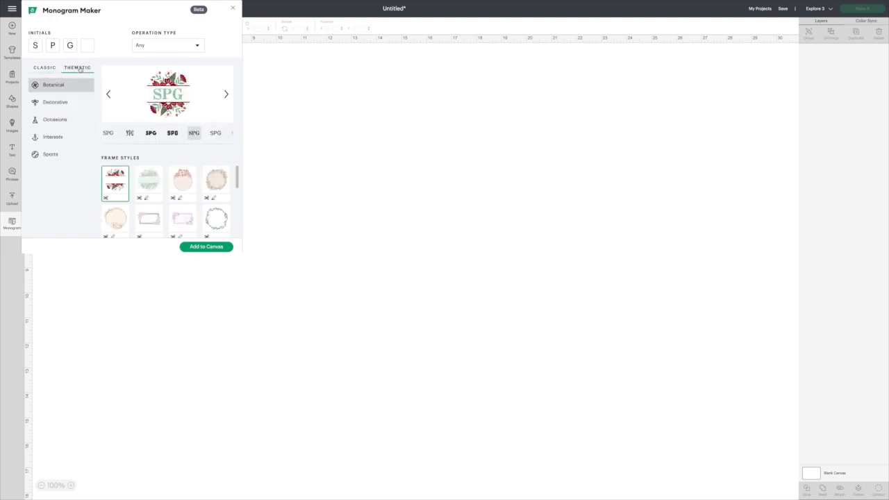
click(56, 102)
click(54, 119)
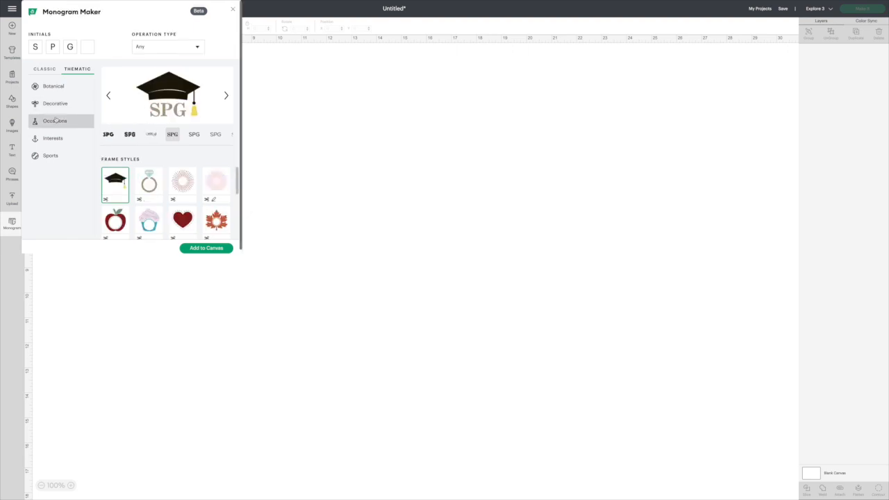
click(55, 138)
click(60, 157)
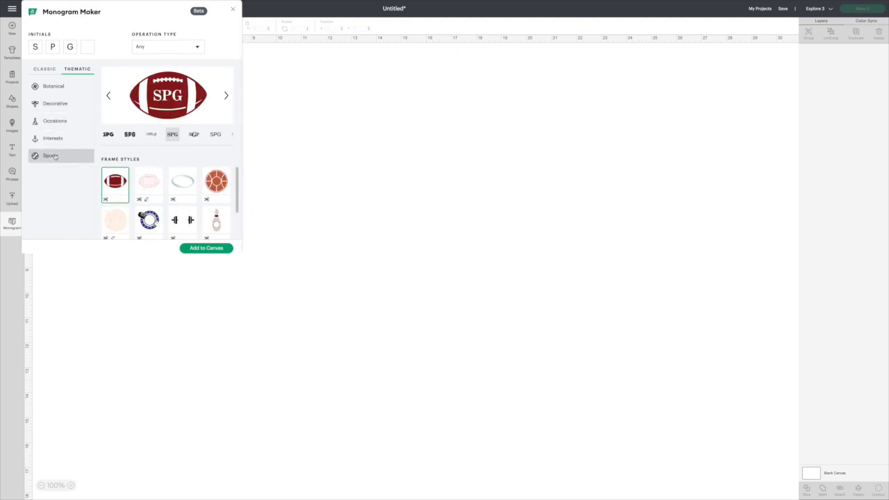
Step: Preview Botanical frame styles on the monogram, including the green leaf wreath, the laurel and the floral wreath
click(57, 92)
scroll(168, 199, down, 2)
scroll(168, 200, down, 2)
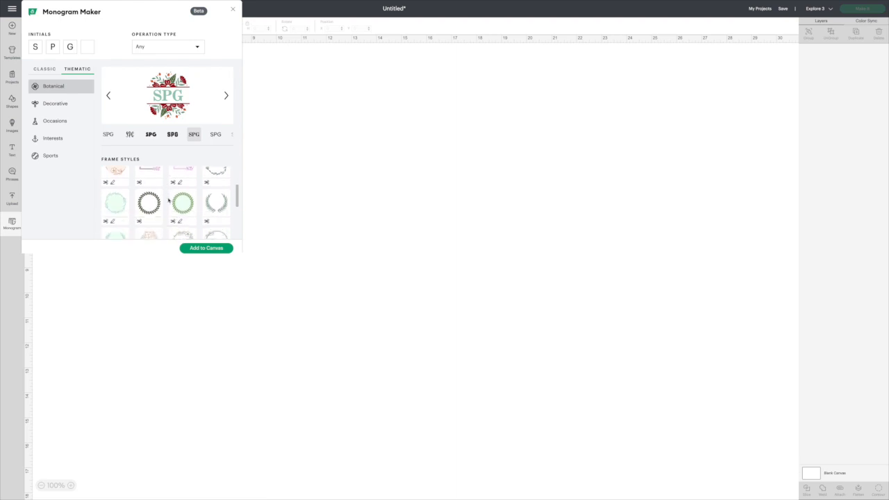
click(183, 193)
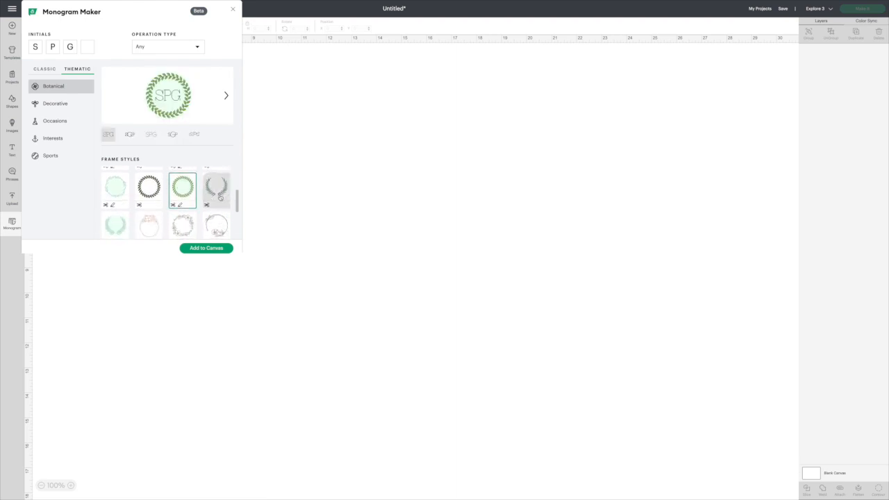
click(218, 198)
scroll(189, 187, down, 3)
scroll(189, 187, up, 1)
click(184, 189)
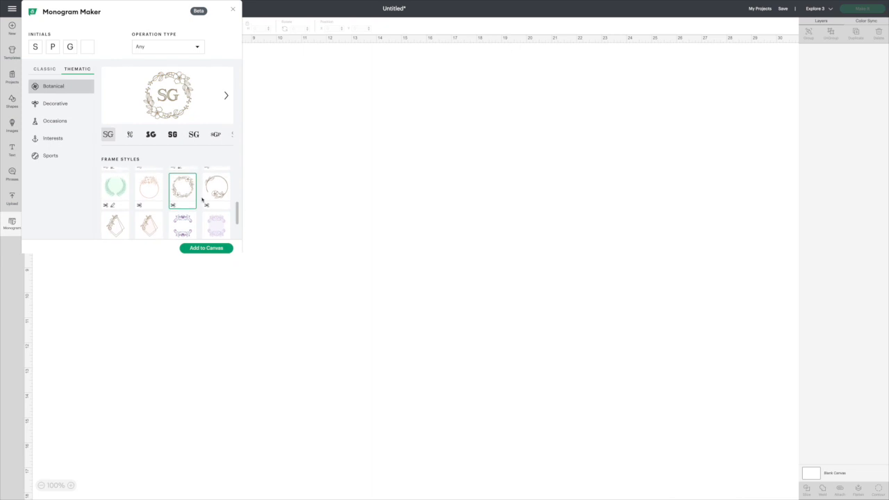
click(216, 195)
click(191, 195)
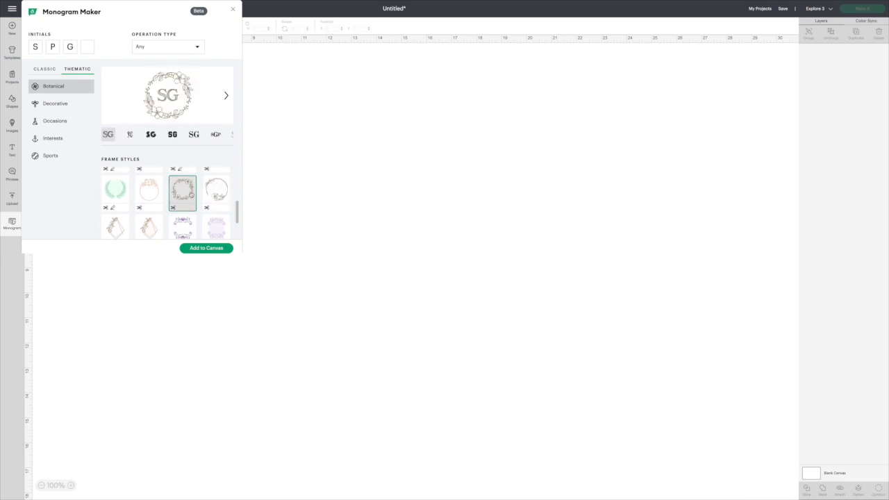
Step: Preview Occasions frame styles on the monogram, including the diamond ring, the heart and the cupcake
click(55, 122)
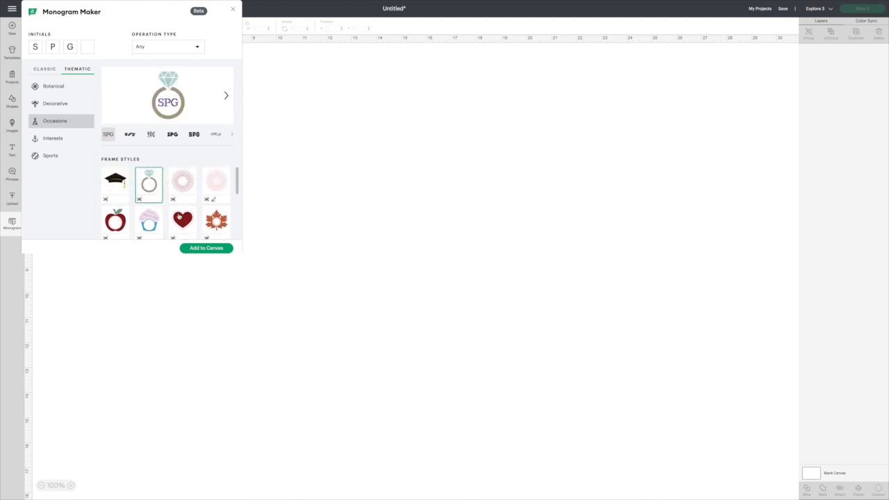
click(183, 219)
scroll(153, 202, down, 2)
click(150, 192)
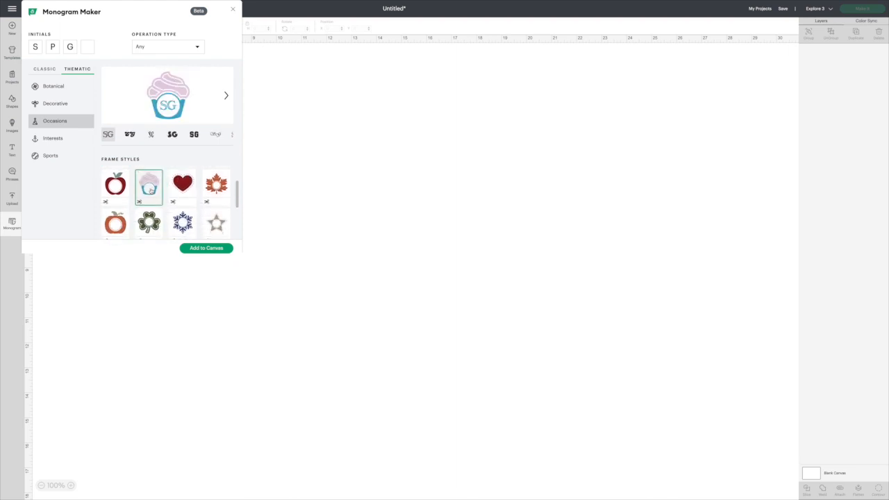
Step: Preview the tooth and purple rabbit frame styles from the Occasions category on the monogram
scroll(191, 209, down, 5)
click(122, 198)
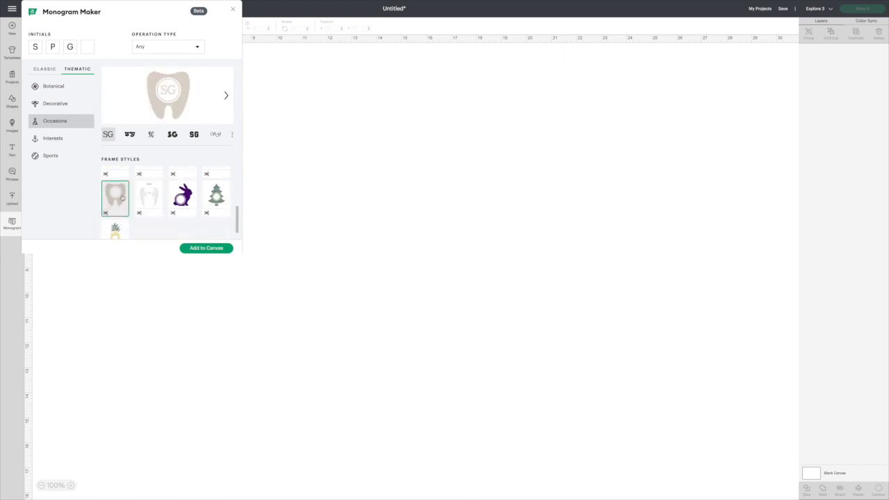
click(193, 202)
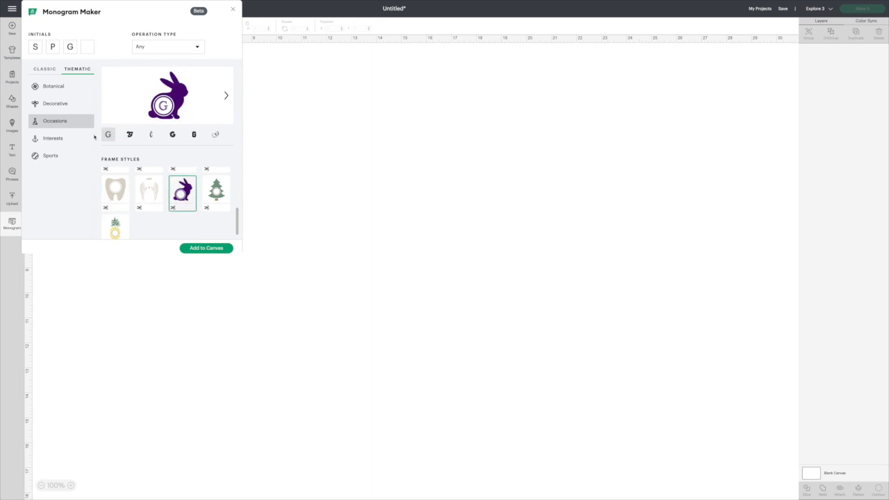
Step: Switch through the Interests and Sports categories and preview Sports frame styles on the monogram, including the oval swoosh, the basketball and the dumbbell
click(56, 138)
click(54, 155)
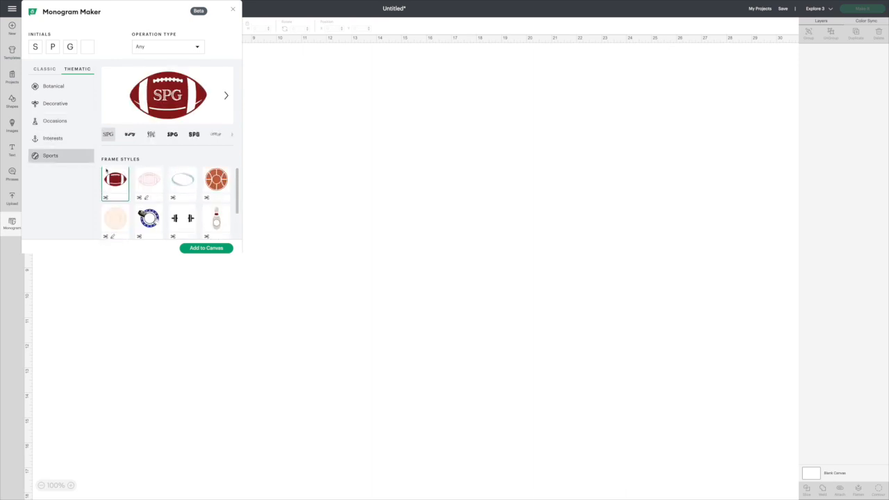
click(183, 185)
click(222, 186)
scroll(182, 208, down, 2)
click(183, 181)
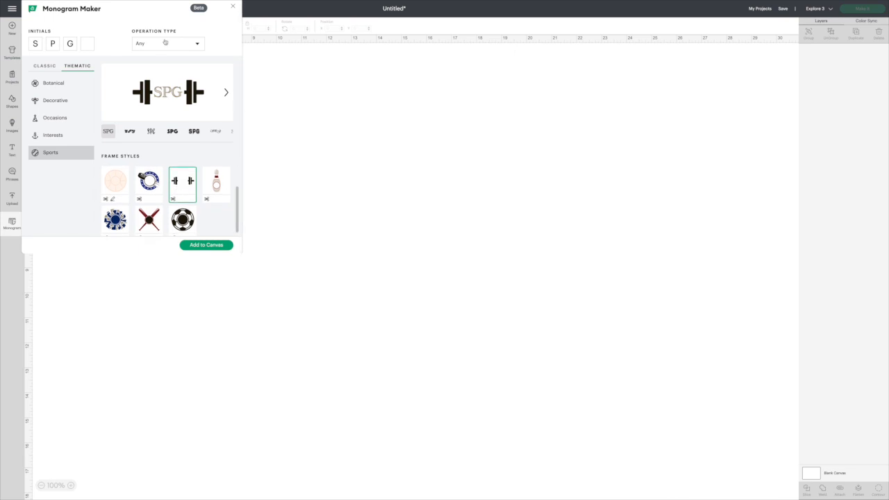
Step: Filter the monogram designs to the Cut operation type and view the Botanical frame styles
click(193, 45)
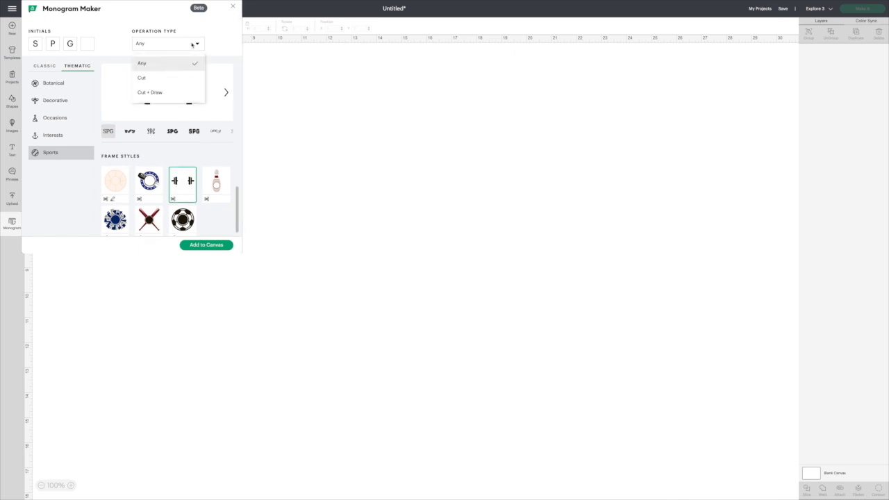
click(147, 78)
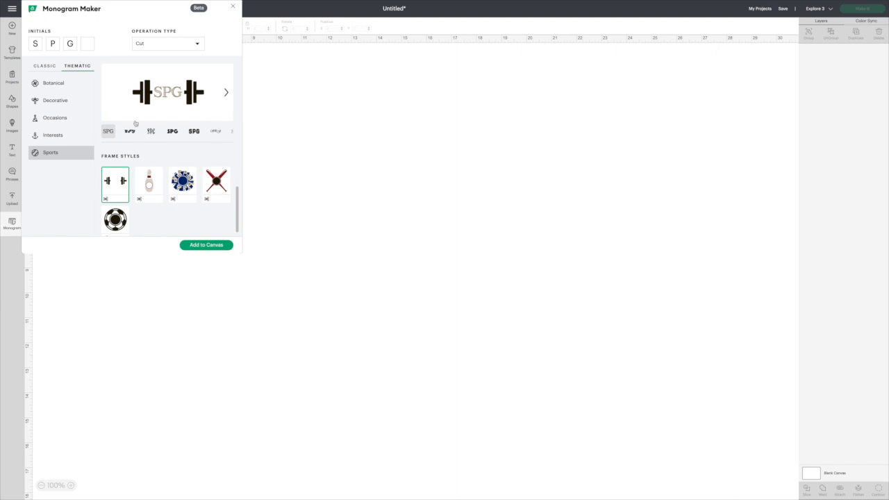
click(59, 84)
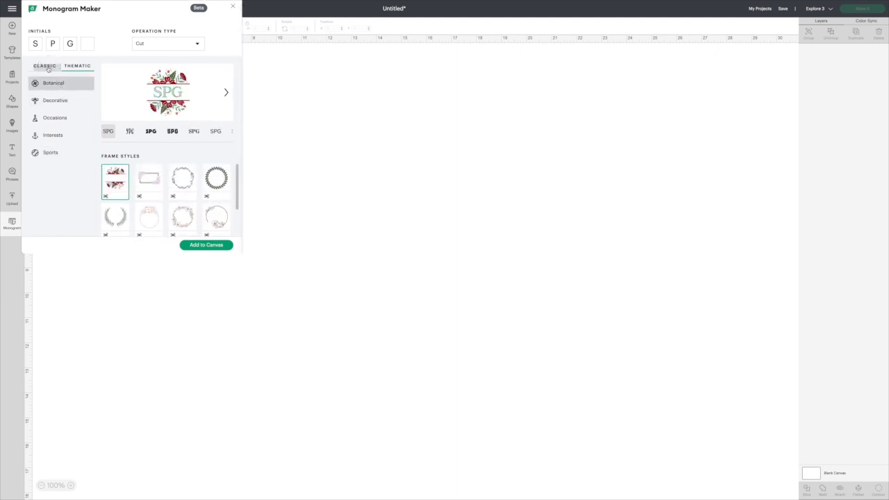
Step: Add the Classic Modern circular SPG monogram to the canvas and place it about 10 inches across and 2.8 inches down
click(45, 66)
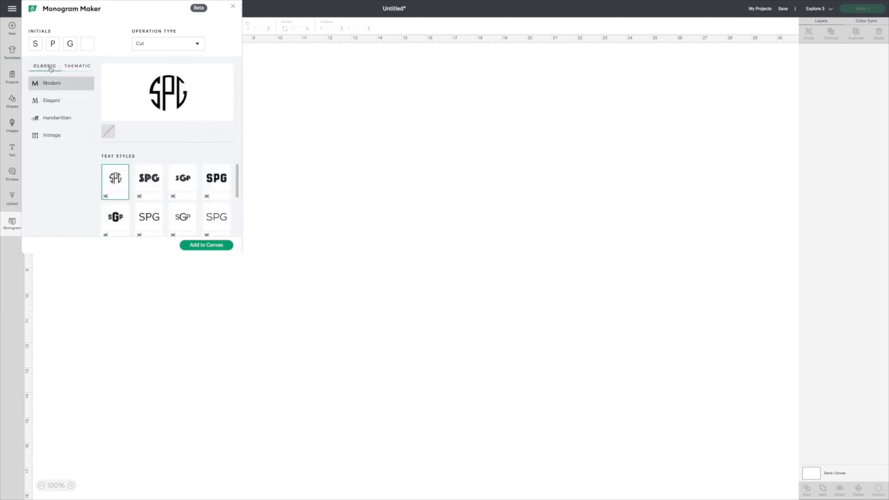
click(204, 249)
drag(111, 107, 388, 236)
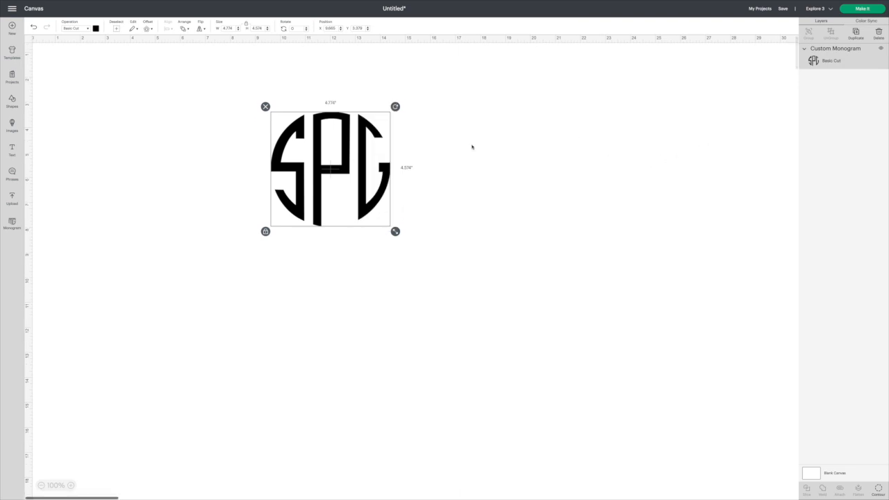
drag(363, 147, 360, 127)
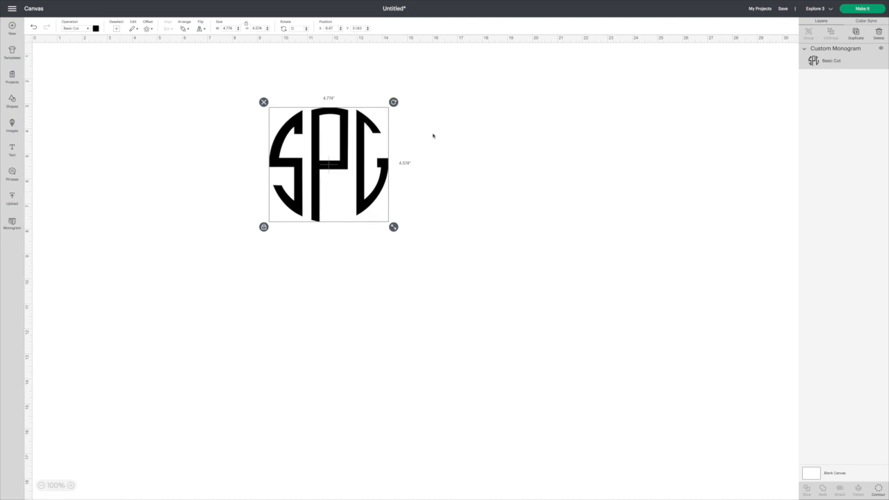
drag(341, 145, 355, 137)
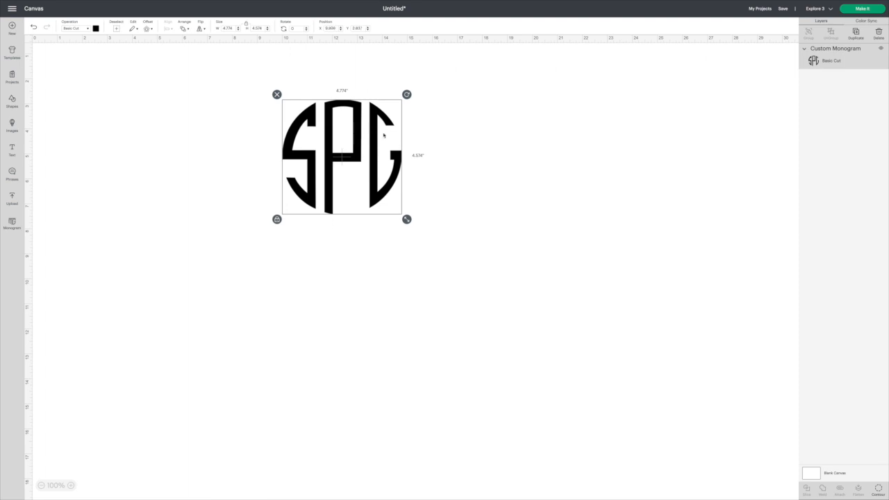
Step: Prepare the monogram for cutting with the material loaded On Mat, using a 12 in x 12 in mat
click(854, 10)
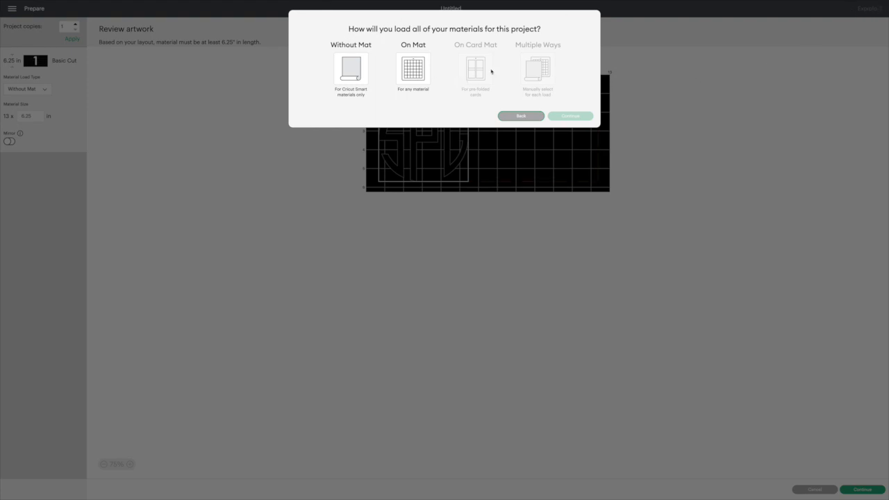
click(411, 66)
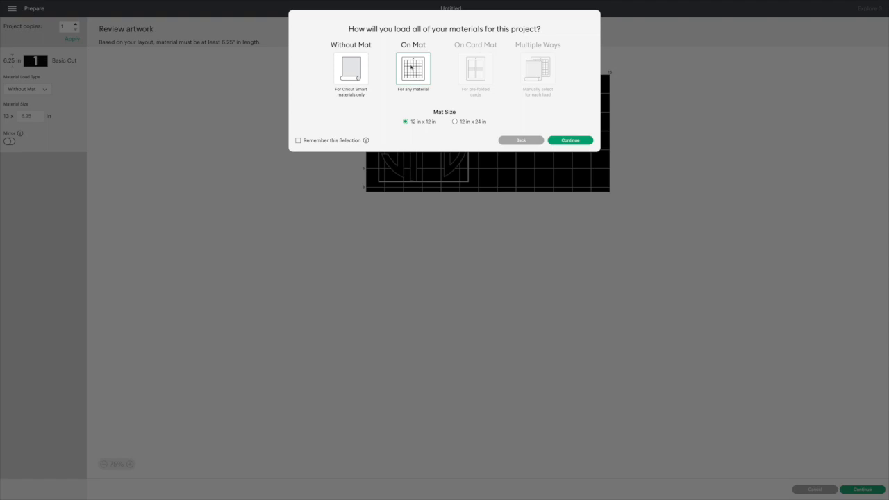
click(564, 140)
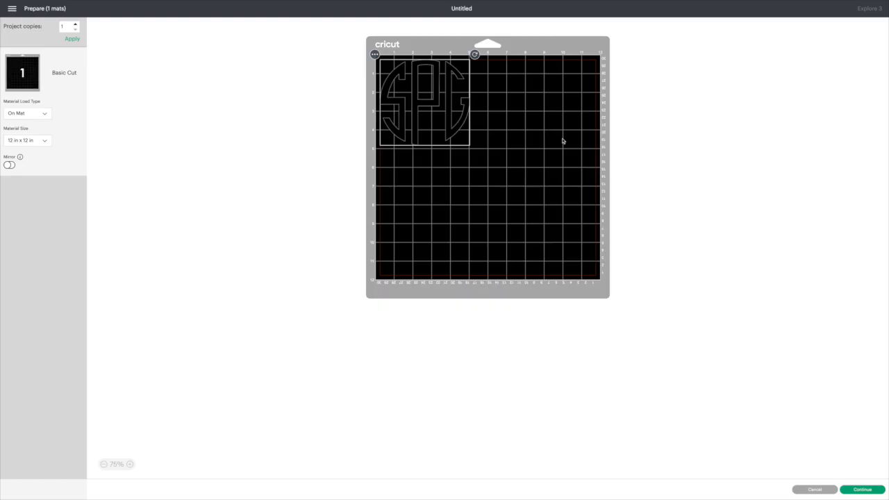
Step: Try repositioning and mirroring the monogram on the mat preview, and return to the canvas without cutting
drag(447, 109, 432, 97)
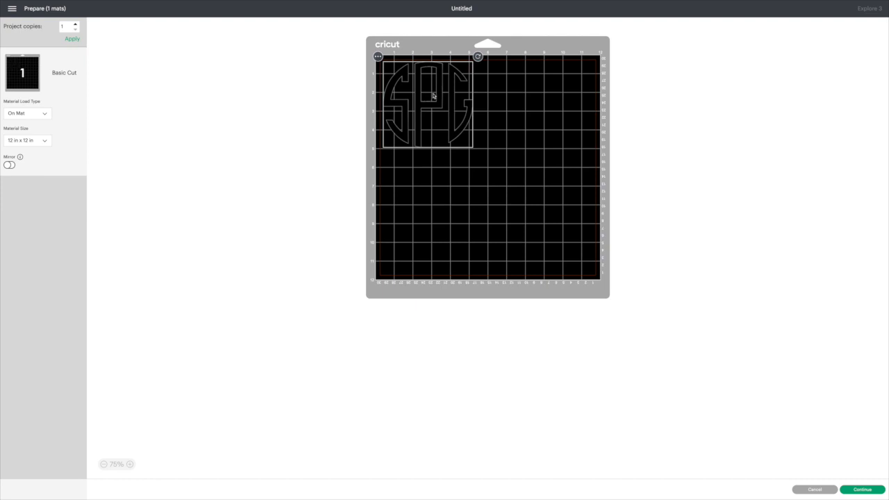
drag(432, 94, 432, 95)
click(10, 165)
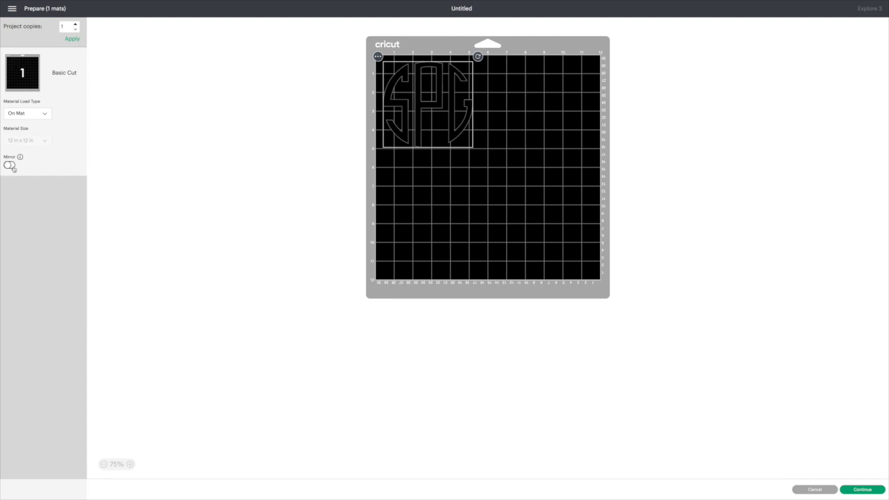
mouse_move(387, 130)
mouse_down()
mouse_move(420, 123)
mouse_move(391, 125)
mouse_move(402, 126)
mouse_up()
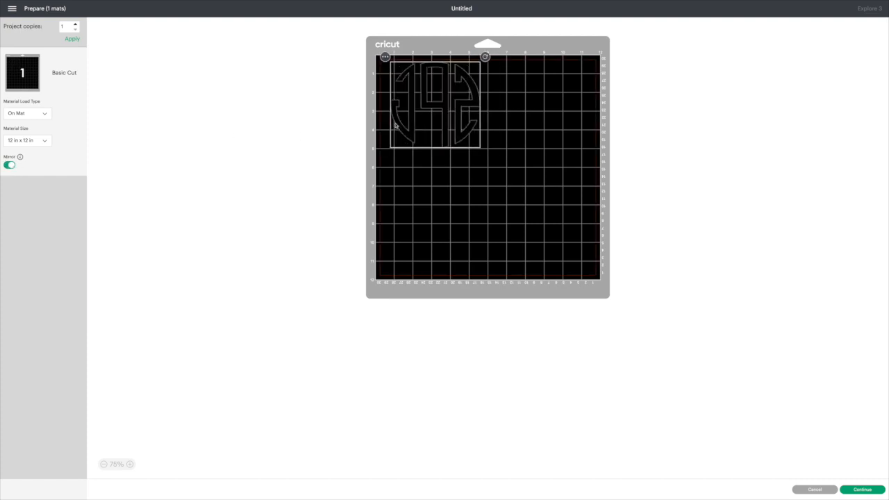
click(818, 489)
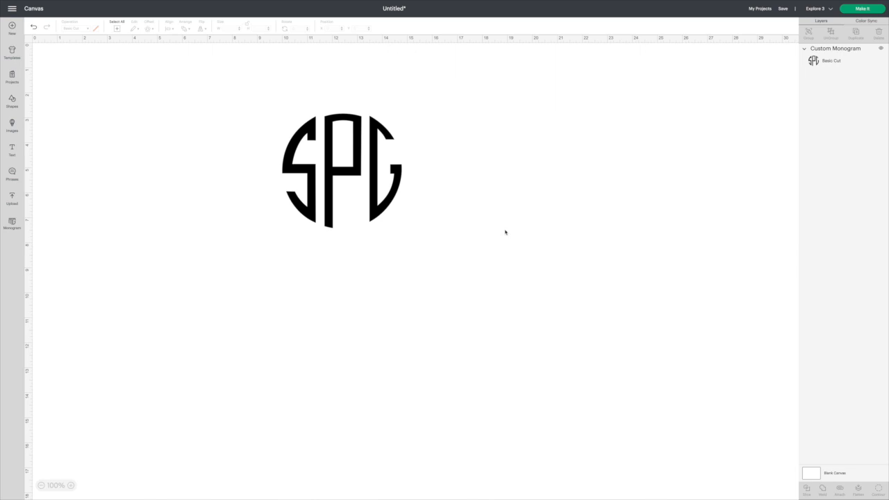
Step: Open My Projects and look through the full list of saved projects
scroll(291, 159, down, 1)
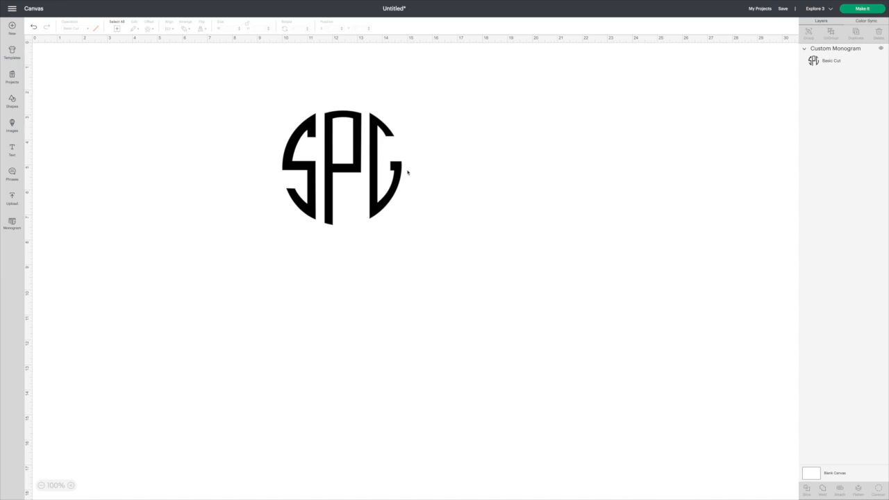
scroll(739, 57, down, 1)
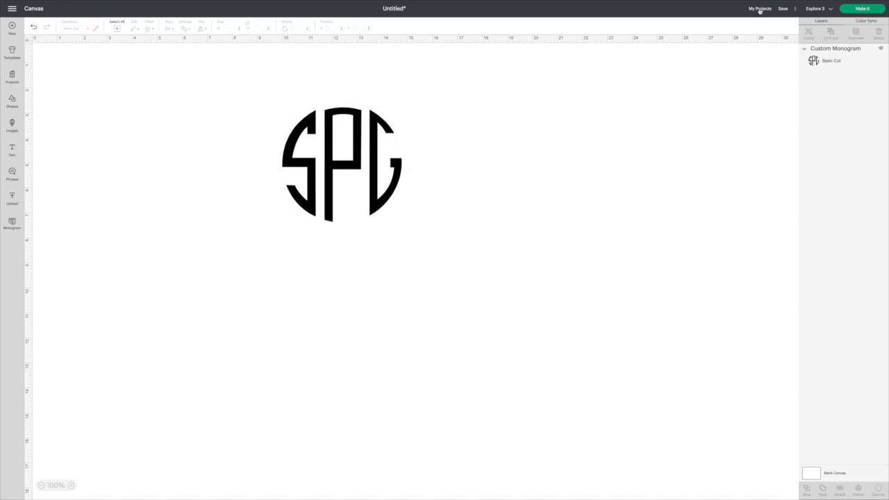
click(760, 9)
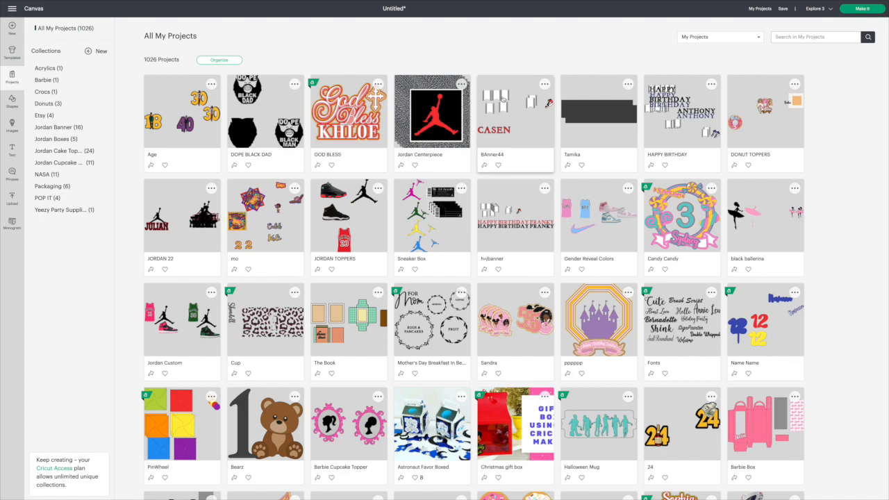
scroll(503, 100, down, 10)
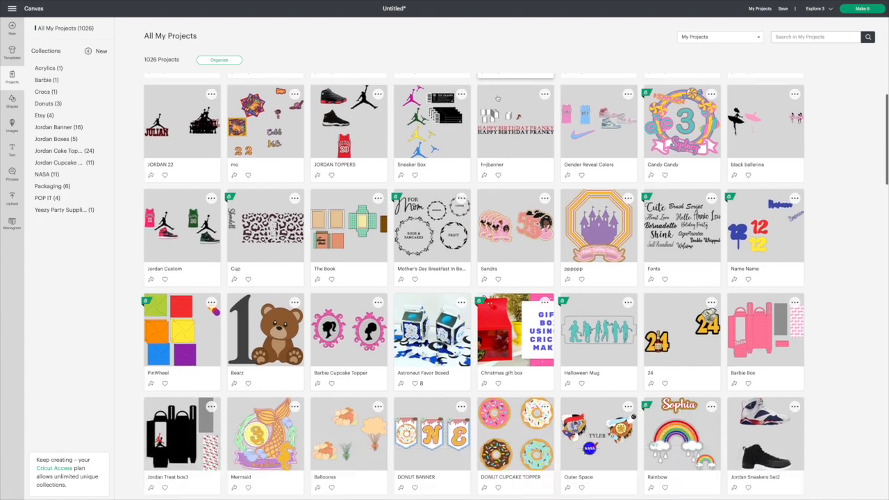
scroll(502, 100, down, 15)
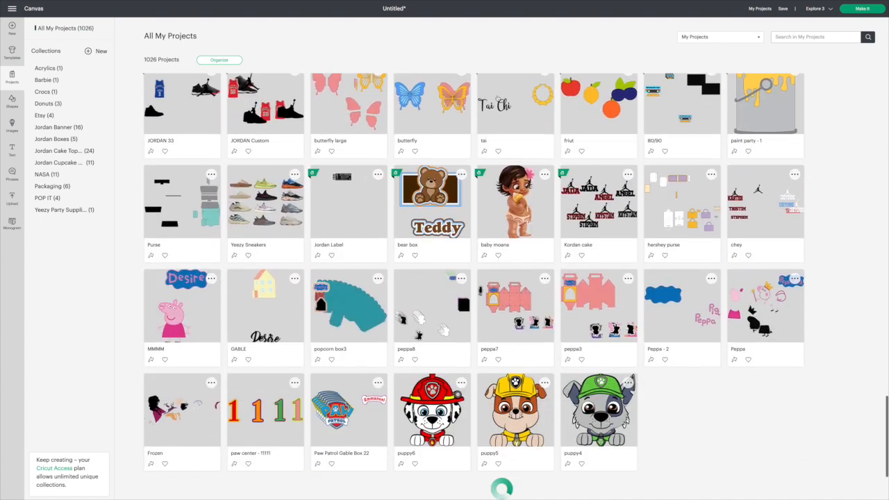
scroll(497, 98, down, 10)
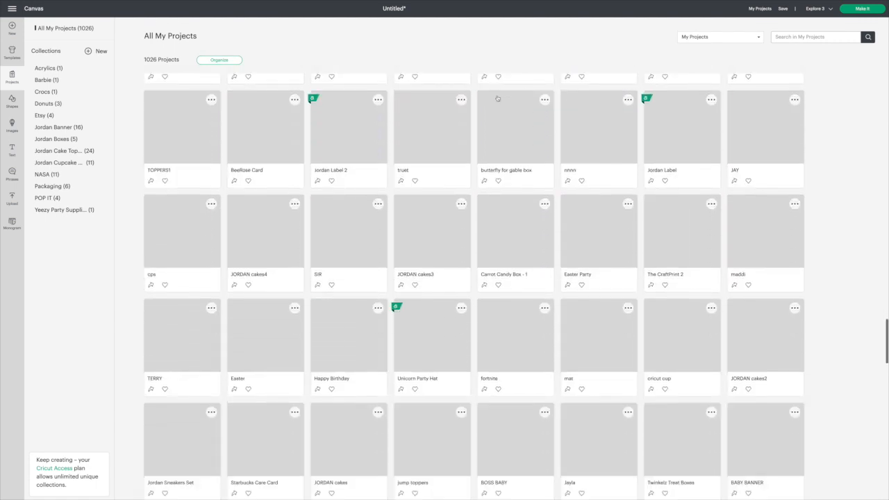
scroll(497, 98, down, 10)
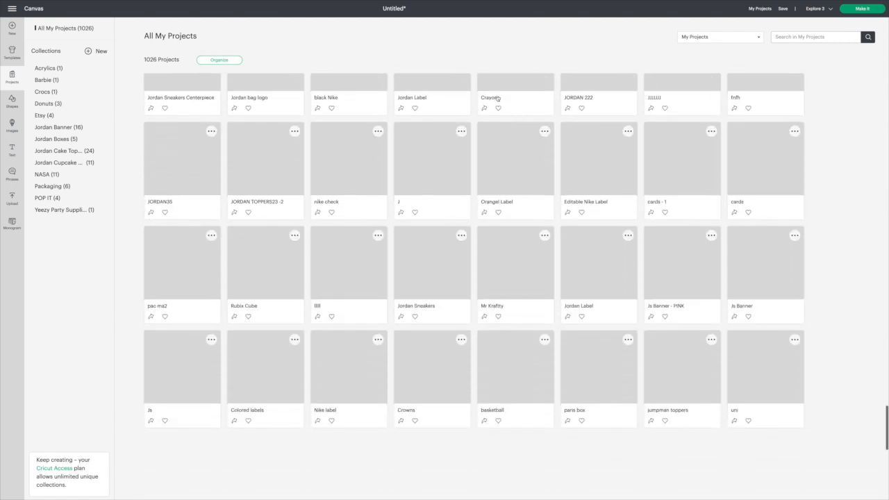
scroll(497, 99, down, 6)
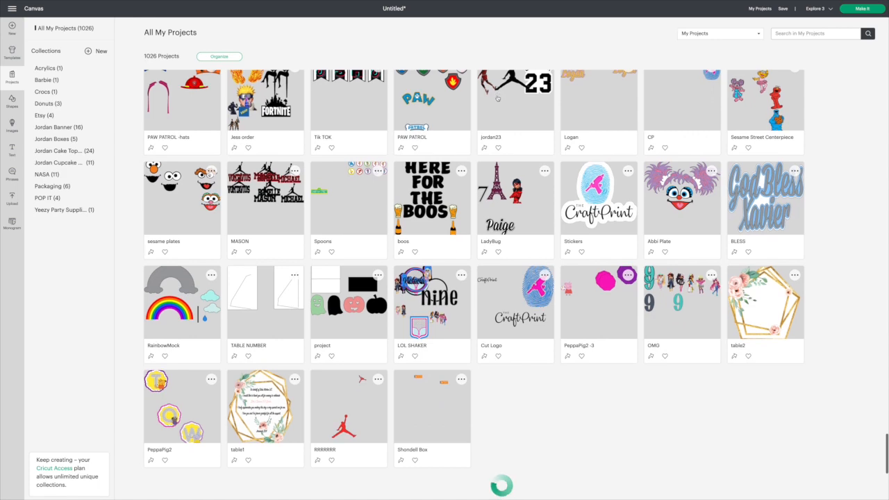
scroll(497, 99, down, 10)
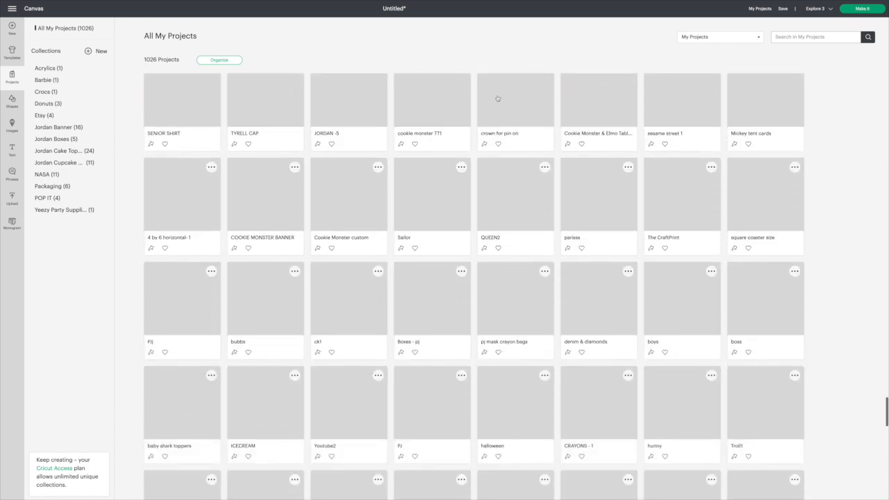
scroll(497, 98, down, 10)
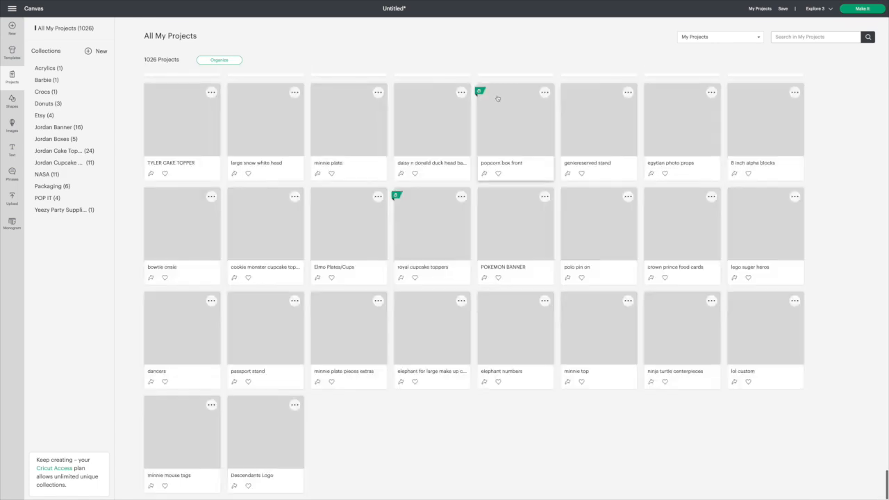
scroll(497, 99, up, 8)
scroll(497, 99, down, 10)
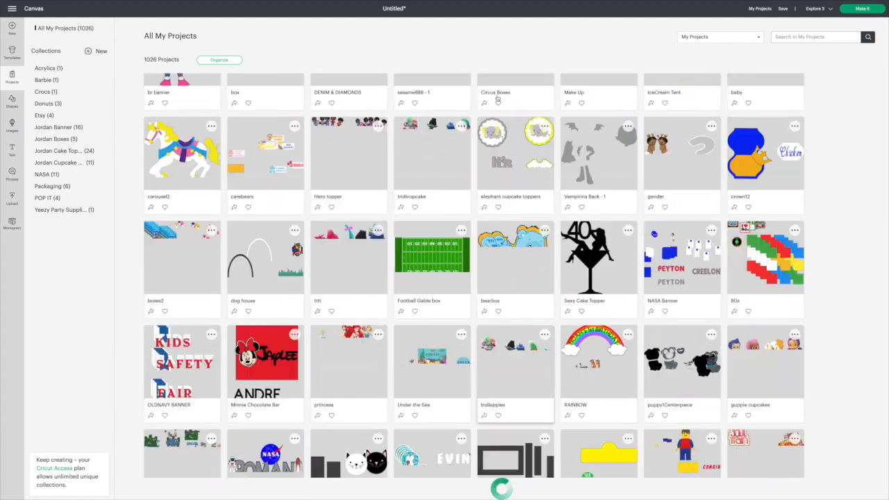
scroll(497, 99, down, 1)
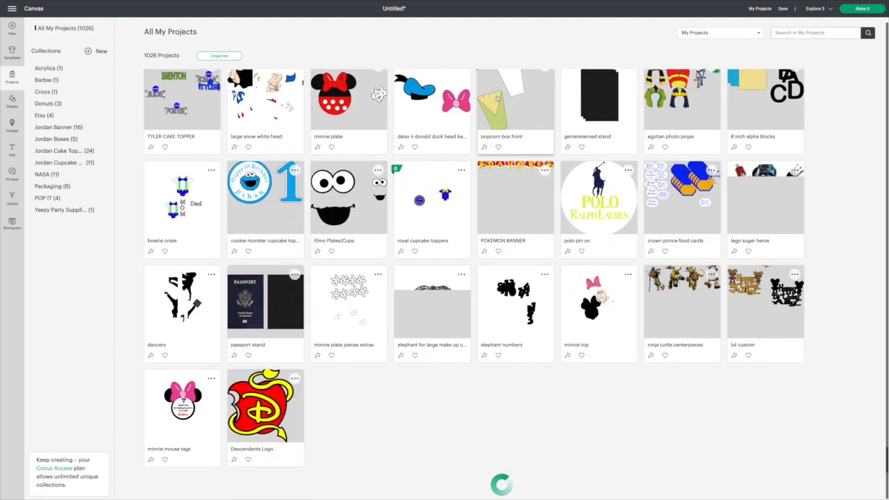
scroll(497, 98, down, 6)
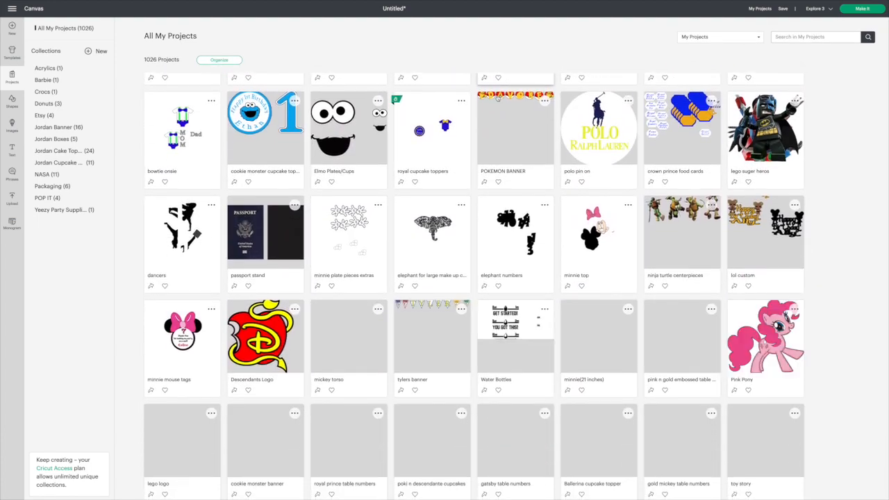
scroll(497, 99, down, 3)
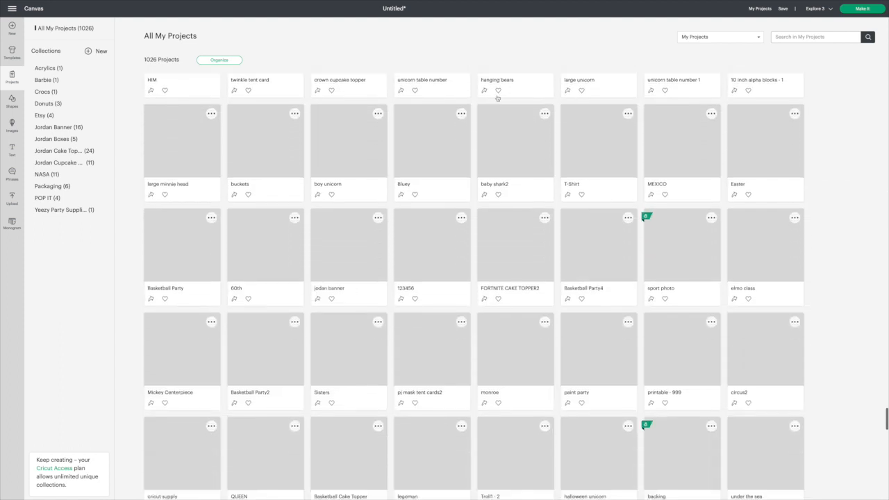
scroll(497, 99, down, 5)
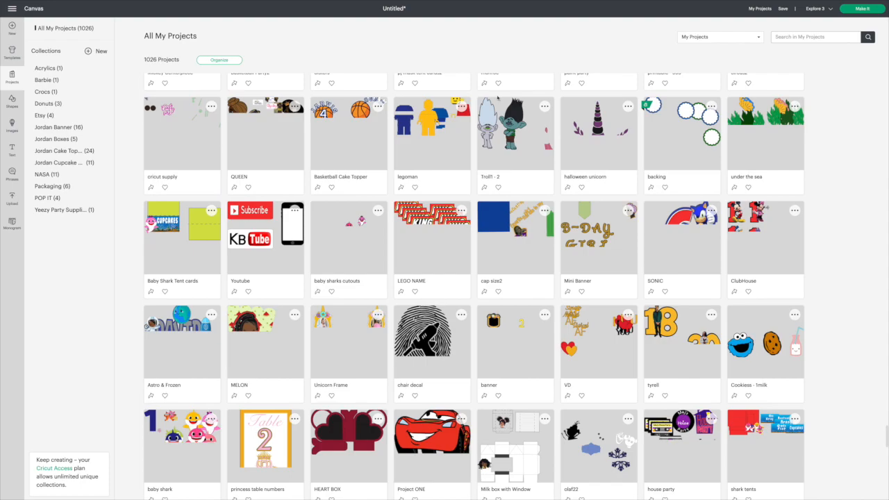
scroll(497, 99, down, 15)
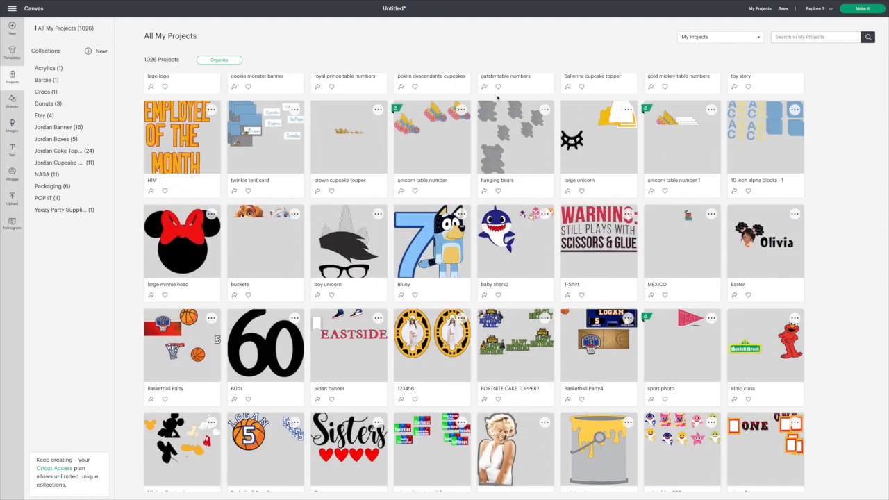
scroll(497, 99, down, 5)
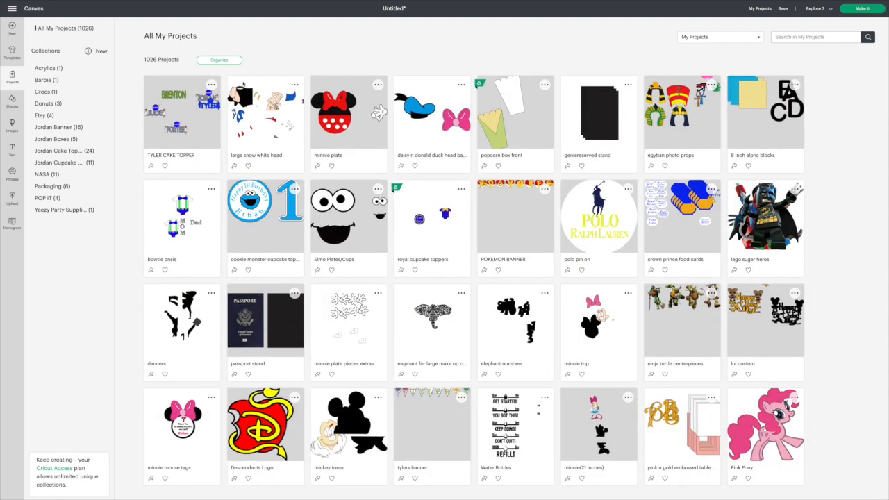
Step: Review the New Collection dialog and the collection choices for the Elmo Plates/Cups project, closing both without saving
click(96, 52)
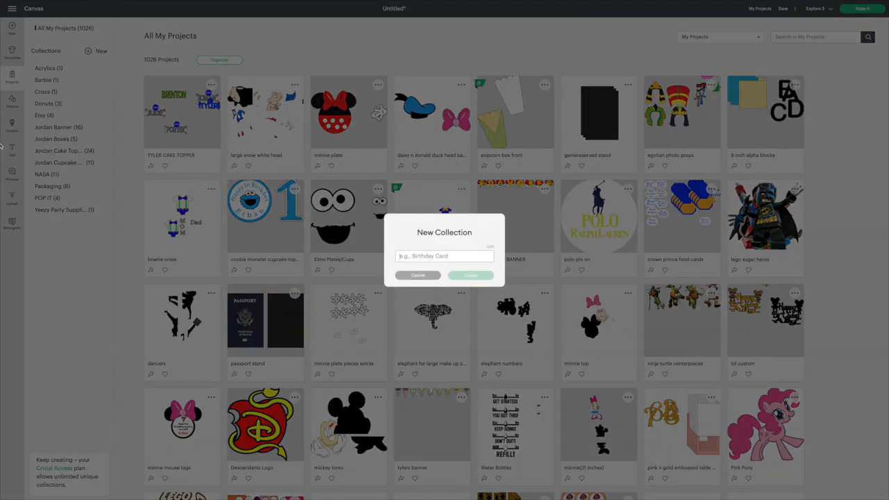
click(417, 275)
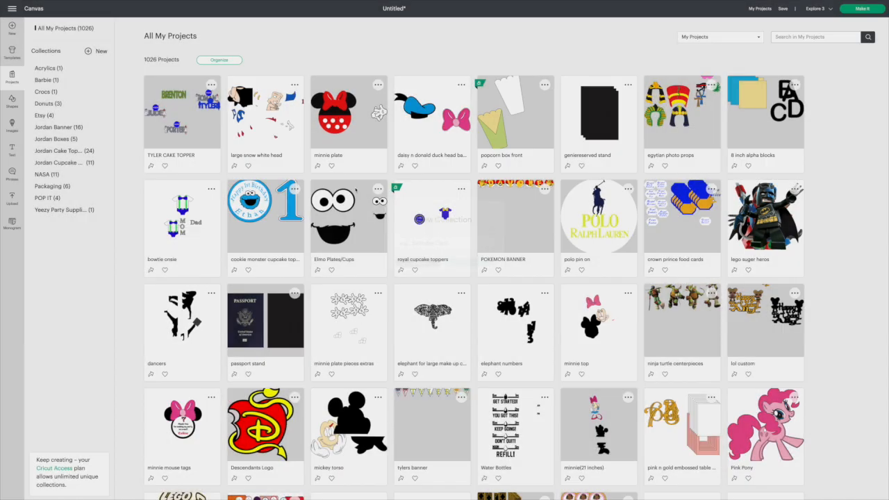
click(377, 189)
scroll(376, 193, up, 1)
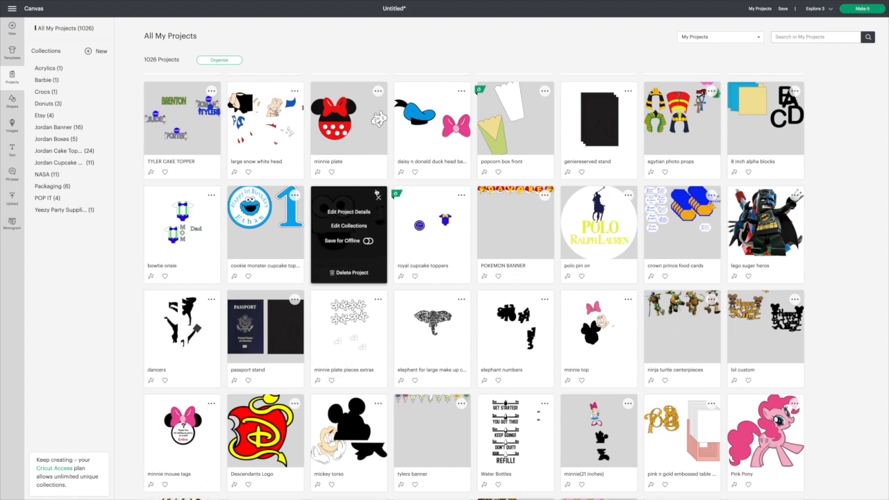
click(355, 227)
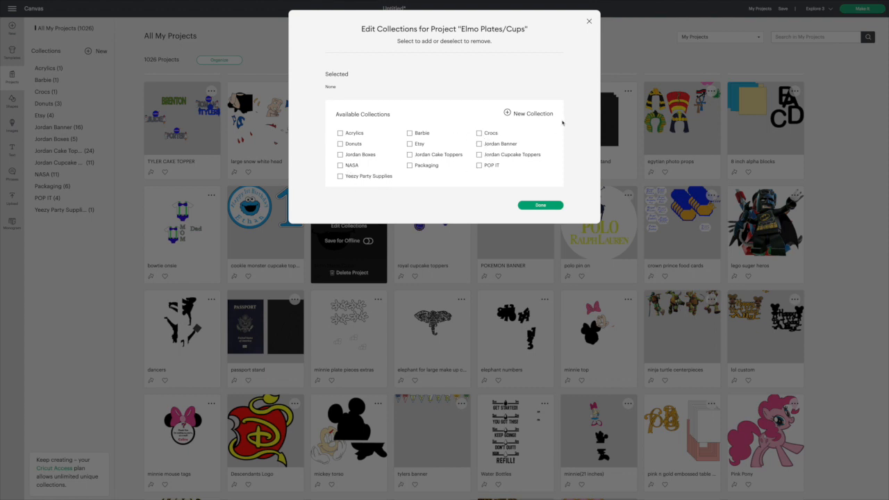
click(588, 22)
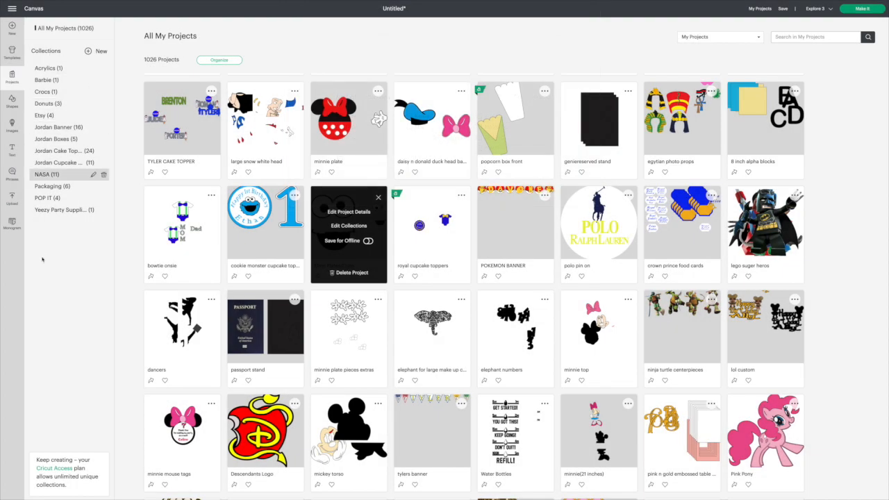
Step: Browse the POP IT, Donuts, Jordan Boxes, Jordan Cake Toppers and Jordan Cupcake Toppers collections, and return to the canvas
click(45, 199)
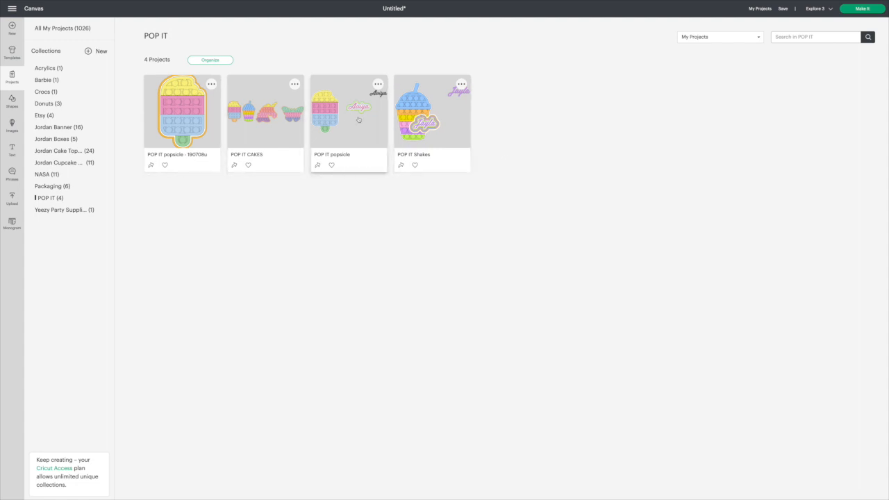
click(47, 104)
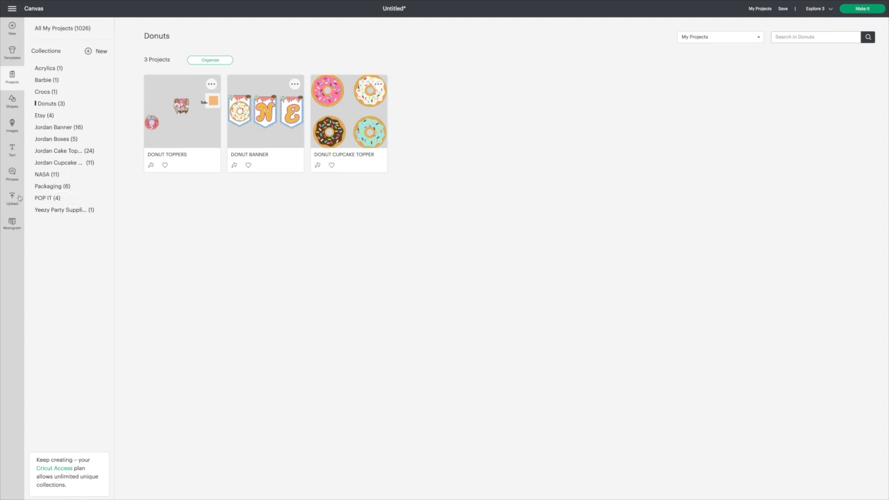
click(54, 140)
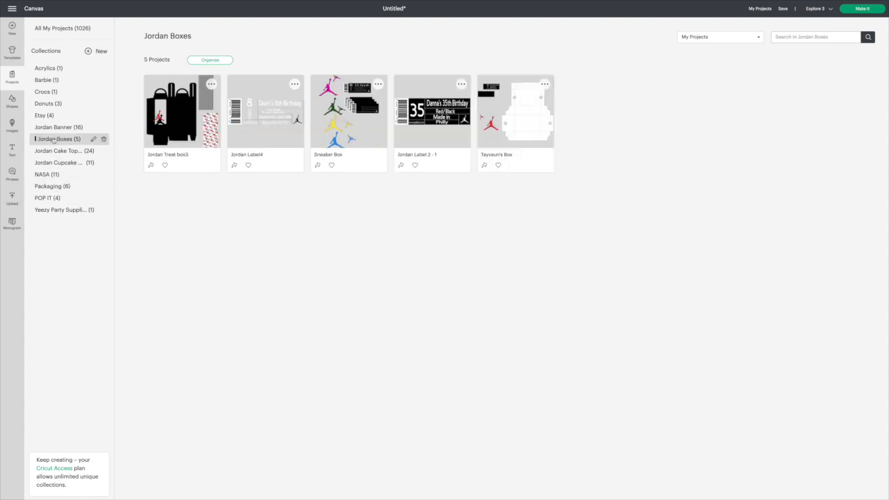
click(53, 151)
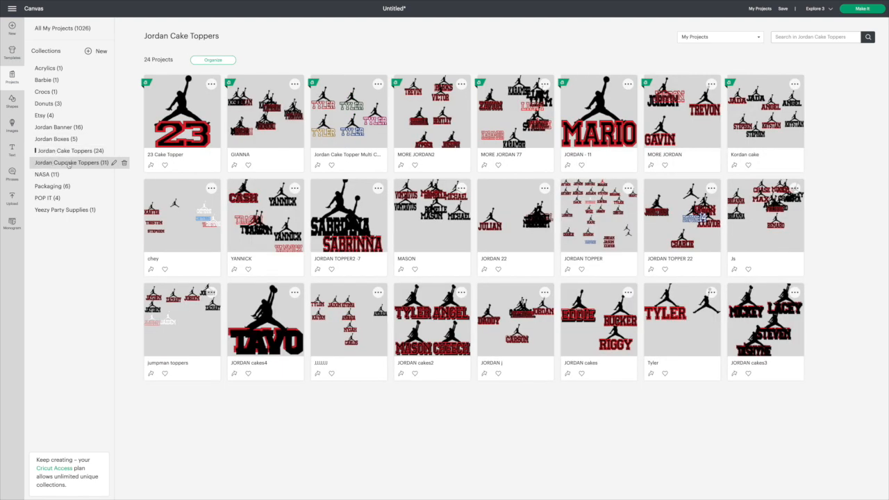
click(68, 163)
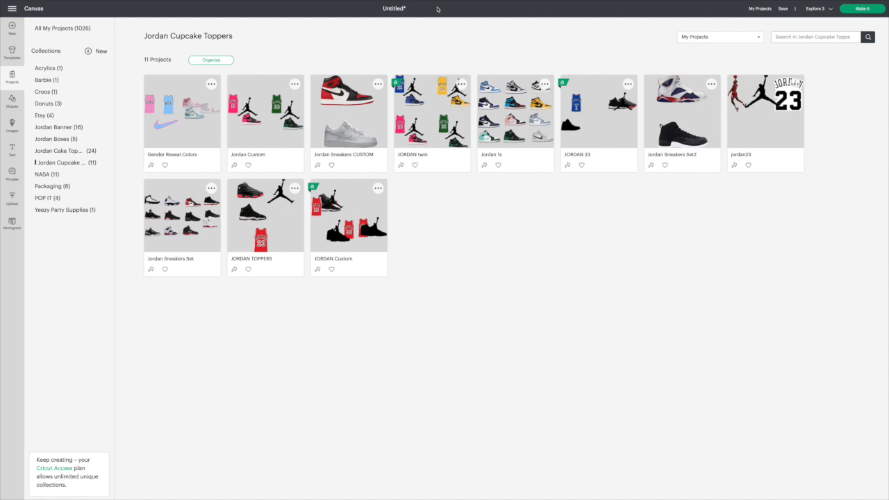
click(34, 9)
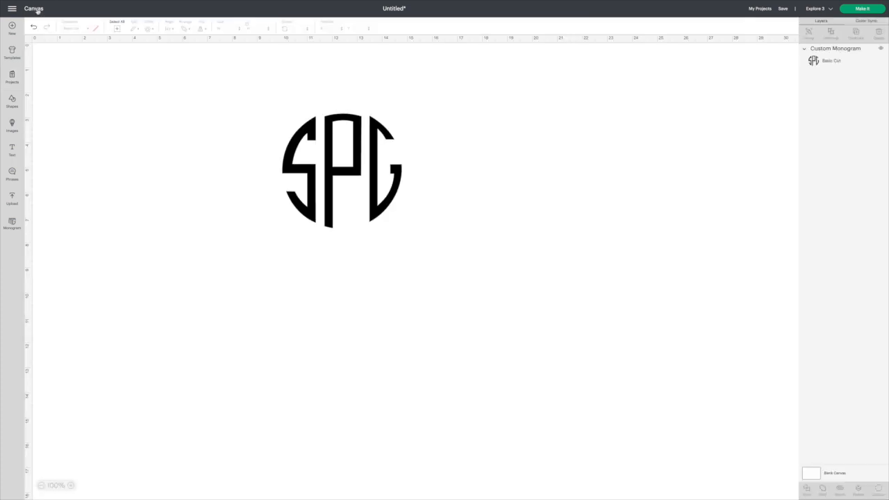
Step: Revisit the Monogram Maker's Classic Modern text styles for the SPG initials and close it without adding another monogram
click(16, 223)
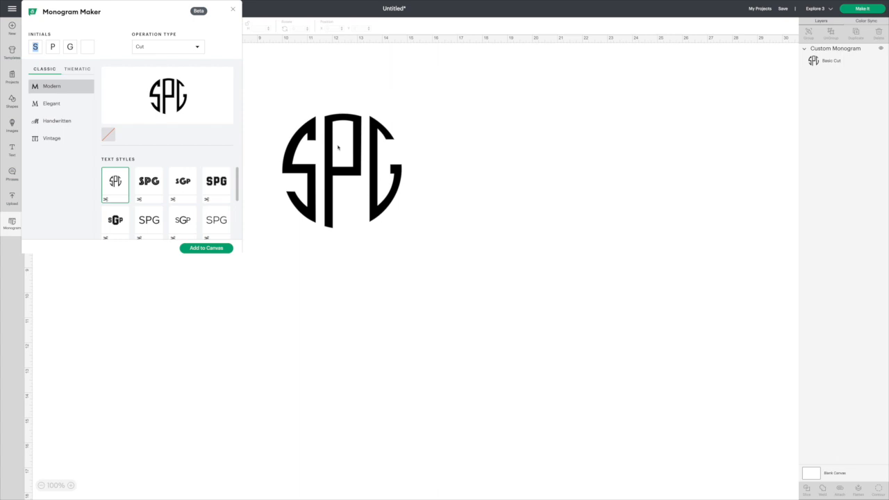
scroll(338, 147, right, 1)
scroll(338, 147, left, 1)
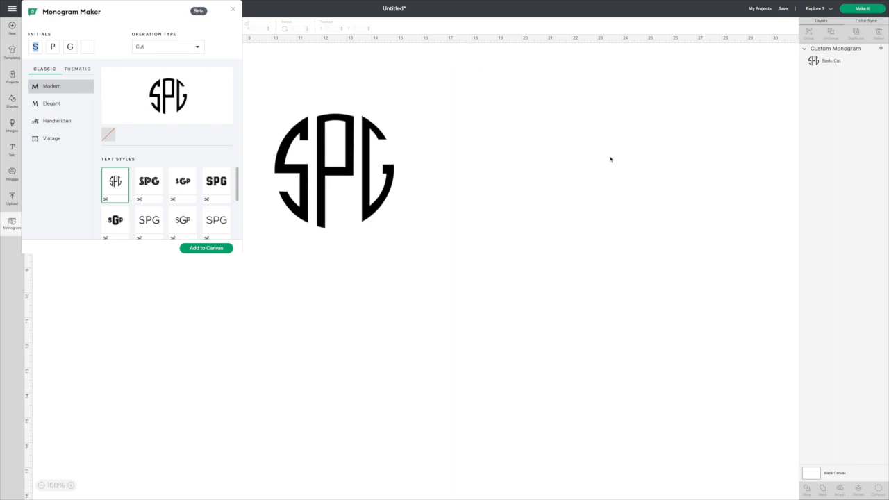
click(233, 9)
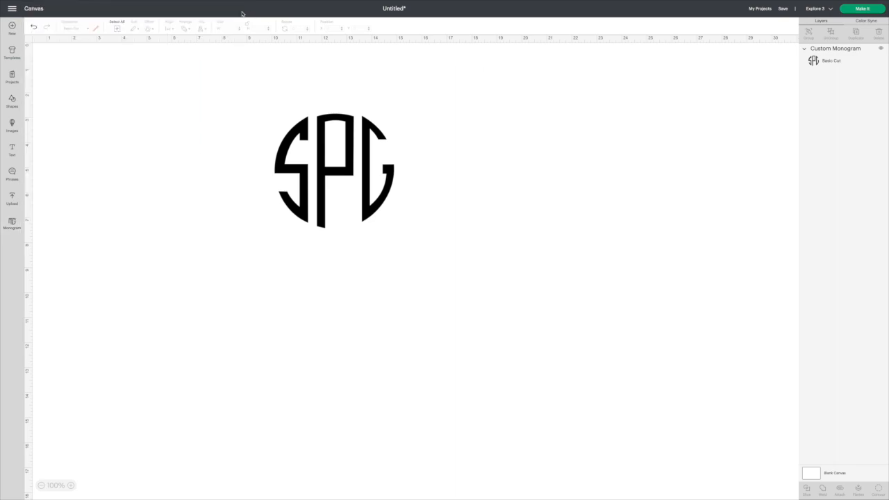